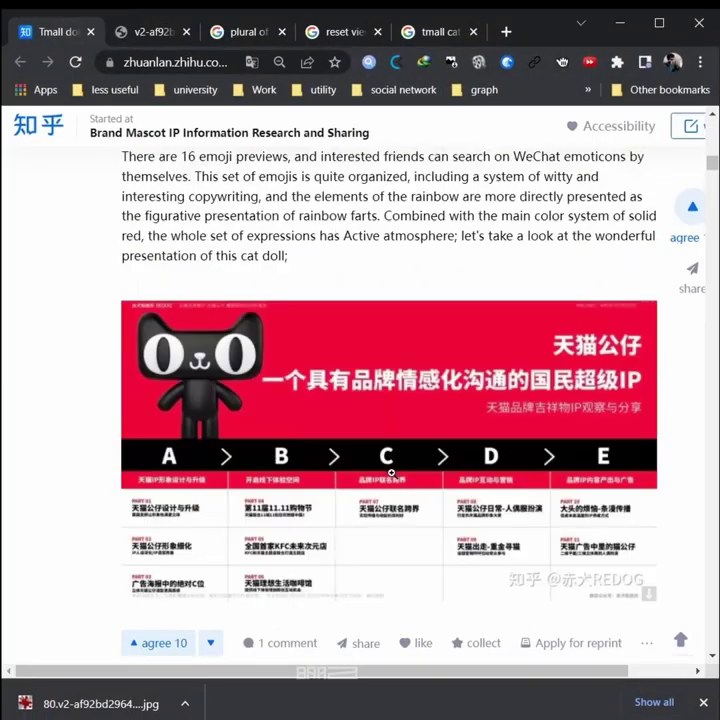
- Examine the Tmall doll article's title and pictures as reference for the cat mascot
{"action": "scroll", "coordinate": [393, 475], "scroll_direction": "up", "scroll_amount": 15}
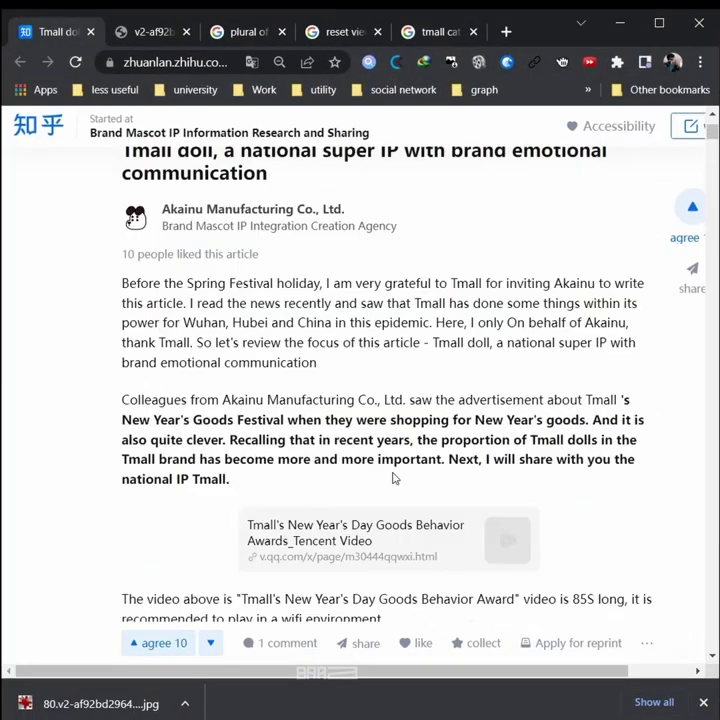
{"action": "left_click_drag", "start_coordinate": [123, 494], "coordinate": [166, 508]}
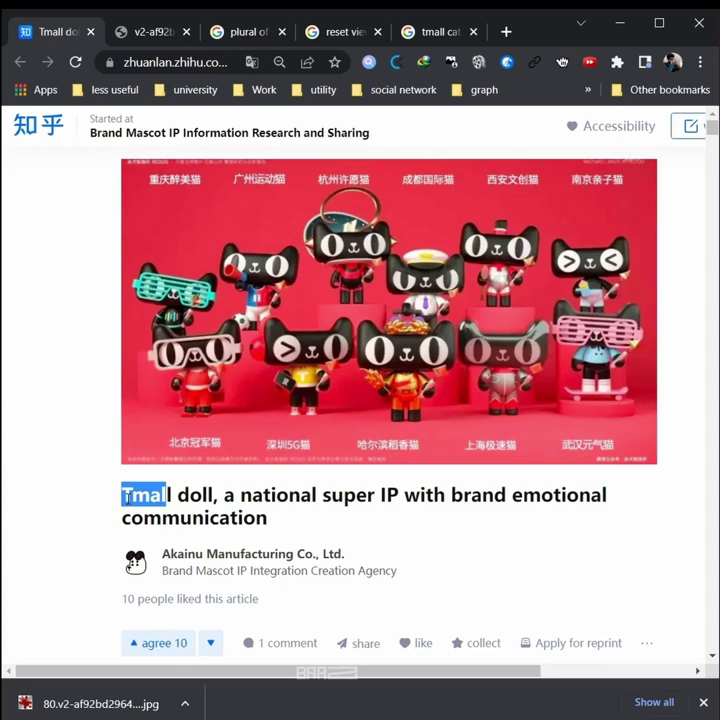
{"action": "left_click", "coordinate": [500, 469]}
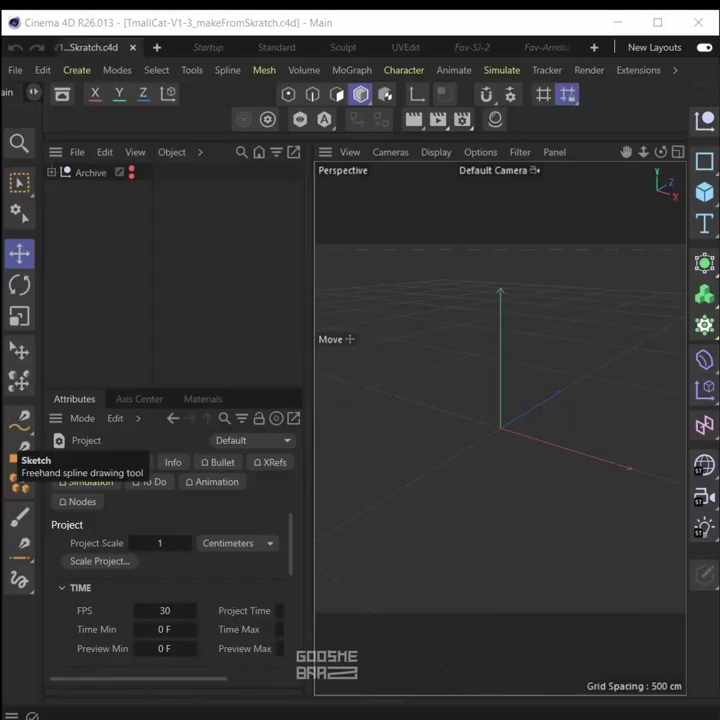
- Add an editable cube and raise its bottom points to the origin level in the front view, halving its height
{"action": "left_click", "coordinate": [496, 501]}
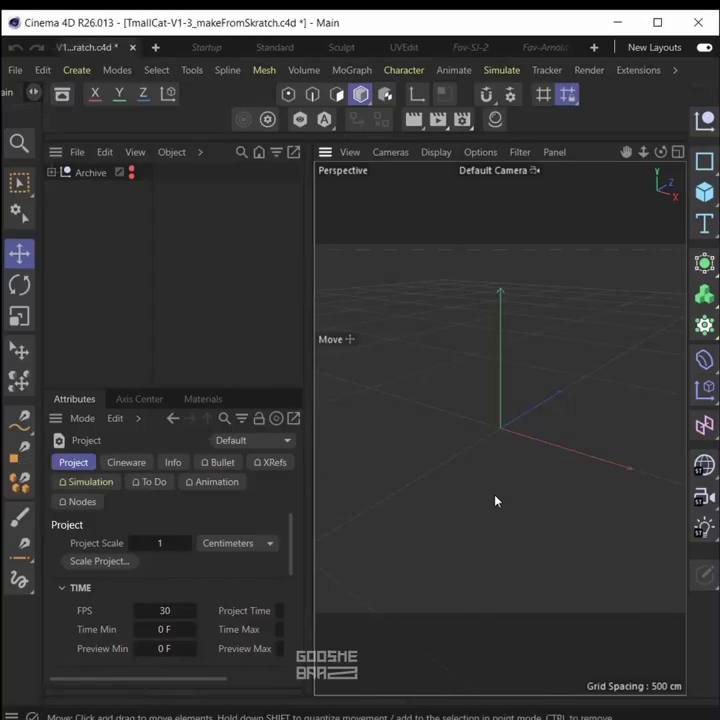
{"action": "left_click", "coordinate": [706, 195]}
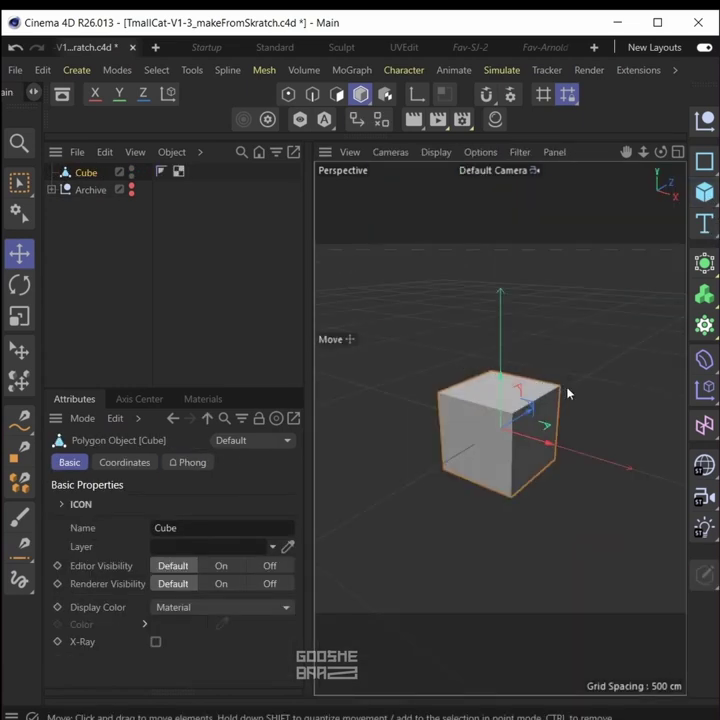
{"action": "middle_click", "coordinate": [540, 411]}
{"action": "right_click_drag", "start_coordinate": [599, 585], "coordinate": [622, 583], "text": "alt"}
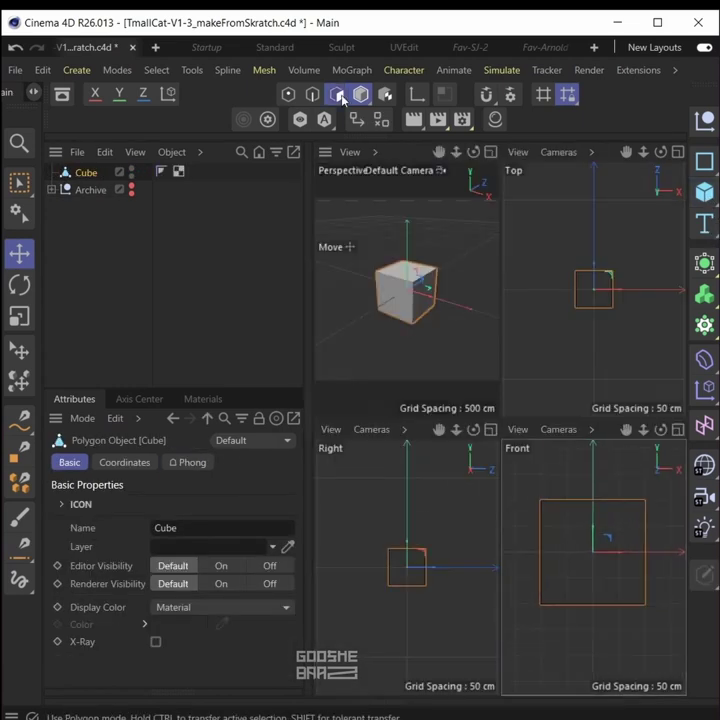
{"action": "middle_click_drag", "start_coordinate": [604, 584], "coordinate": [611, 598], "text": "alt"}
{"action": "key", "text": "Return"}
{"action": "key", "text": "0"}
{"action": "left_click_drag", "start_coordinate": [660, 618], "coordinate": [526, 568]}
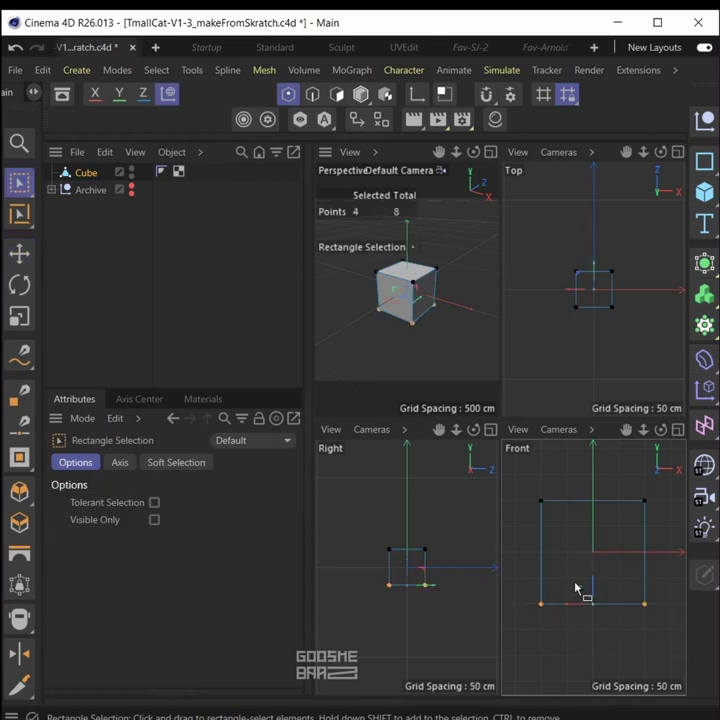
{"action": "left_click_drag", "start_coordinate": [579, 591], "coordinate": [598, 538]}
- Select all points of the cube and scale them down along Z to make a thin box
{"action": "left_click_drag", "start_coordinate": [644, 244], "coordinate": [520, 352]}
{"action": "right_click_drag", "start_coordinate": [588, 294], "coordinate": [618, 292], "text": "alt"}
{"action": "key", "text": "t"}
{"action": "left_click_drag", "start_coordinate": [589, 277], "coordinate": [591, 294]}
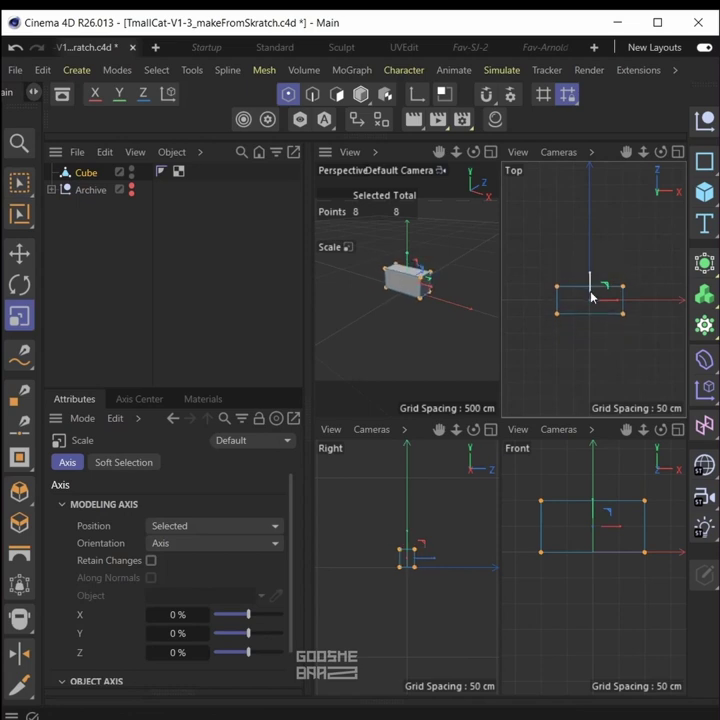
{"action": "middle_click", "coordinate": [399, 339]}
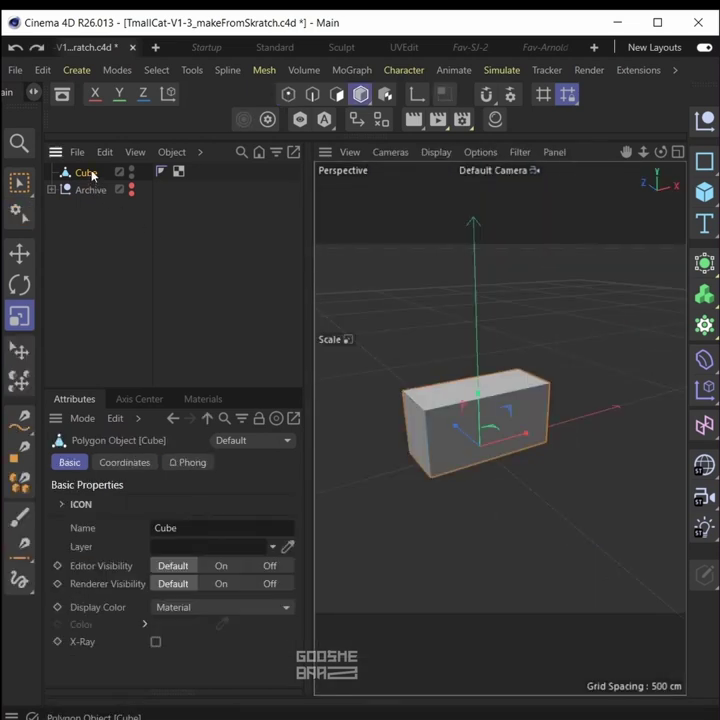
- Duplicate the box and move the copy up so it sits directly on top of the original
{"action": "key", "text": "ctrl+c"}
{"action": "key", "text": "ctrl+v"}
{"action": "key", "text": "F4"}
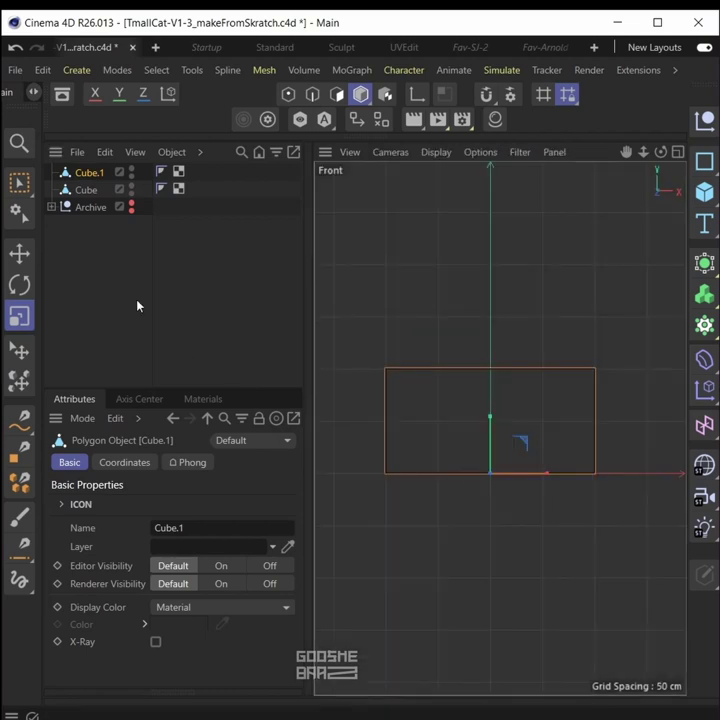
{"action": "key", "text": "e"}
{"action": "left_click_drag", "start_coordinate": [522, 521], "coordinate": [522, 415]}
- Narrow the upper box by moving its left-hand points right along X, leaving a block above the right side of the lower box
{"action": "key", "text": "Return"}
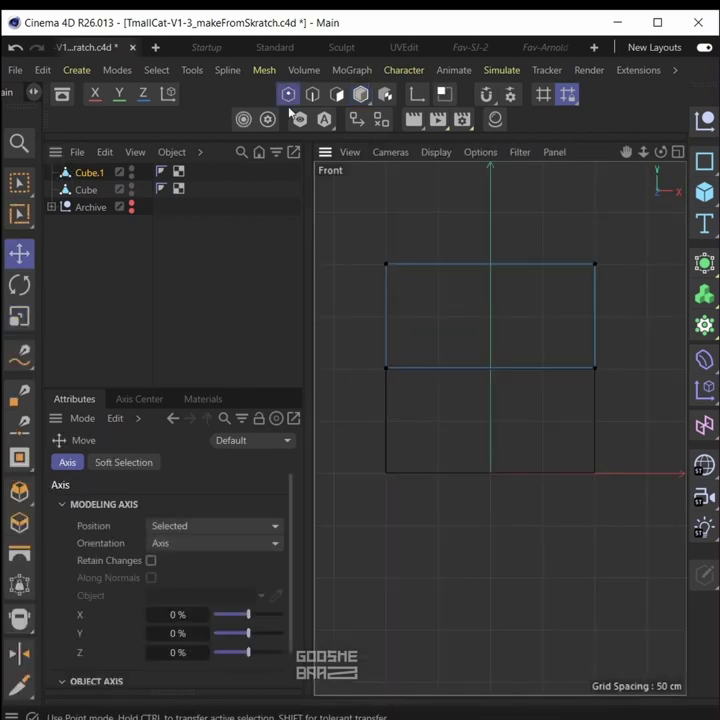
{"action": "key", "text": "0"}
{"action": "left_click_drag", "start_coordinate": [349, 220], "coordinate": [479, 546]}
{"action": "key", "text": "e"}
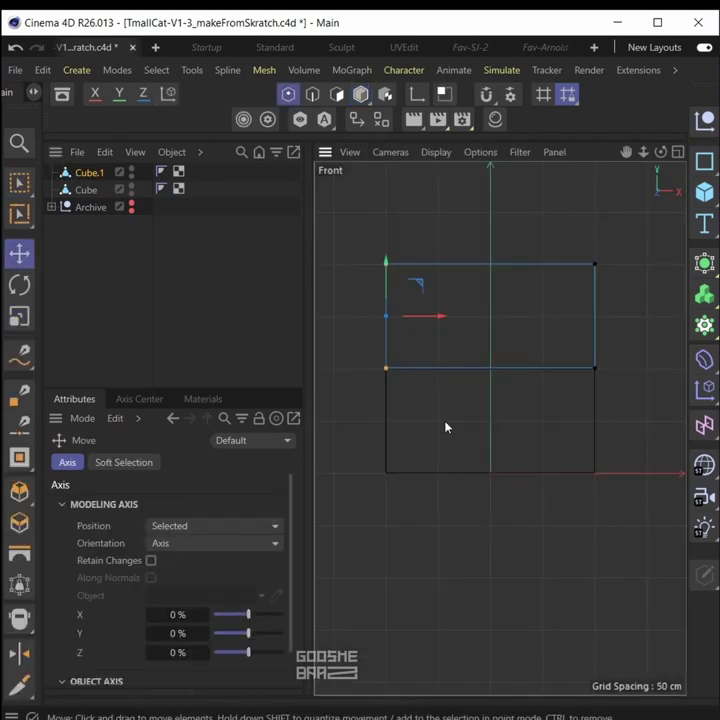
{"action": "left_click_drag", "start_coordinate": [421, 317], "coordinate": [566, 317]}
- Move the narrow block's upper inner points outward along X to slant its inner side like an ear
{"action": "key", "text": "0"}
{"action": "left_click_drag", "start_coordinate": [485, 209], "coordinate": [575, 333]}
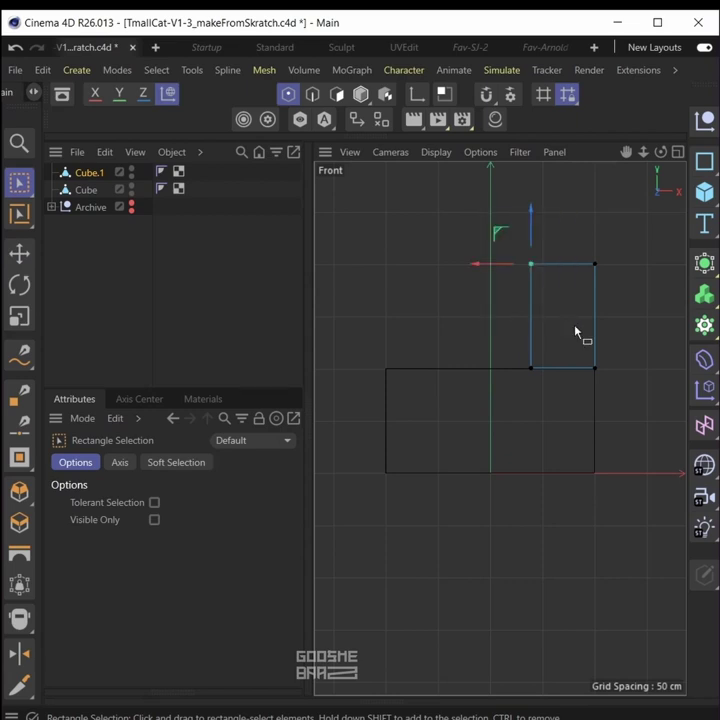
{"action": "key", "text": "e"}
{"action": "left_click_drag", "start_coordinate": [565, 270], "coordinate": [586, 268]}
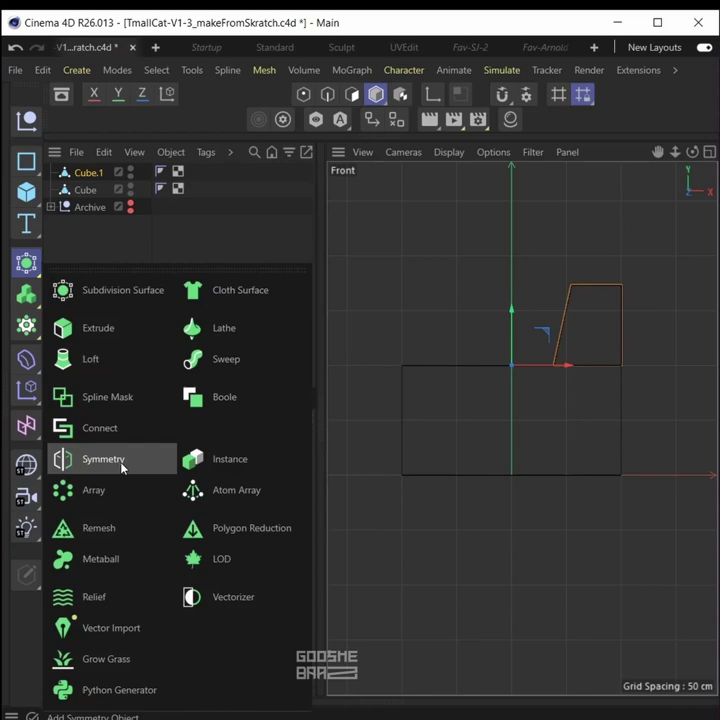
- Mirror the ear block with a Symmetry object as its parent and rename the block Ear
{"action": "left_click", "coordinate": [120, 462], "text": "alt"}
{"action": "left_click", "coordinate": [99, 189]}
{"action": "double_click", "coordinate": [99, 190]}
{"action": "type", "text": "Ear"}
{"action": "key", "text": "Return"}
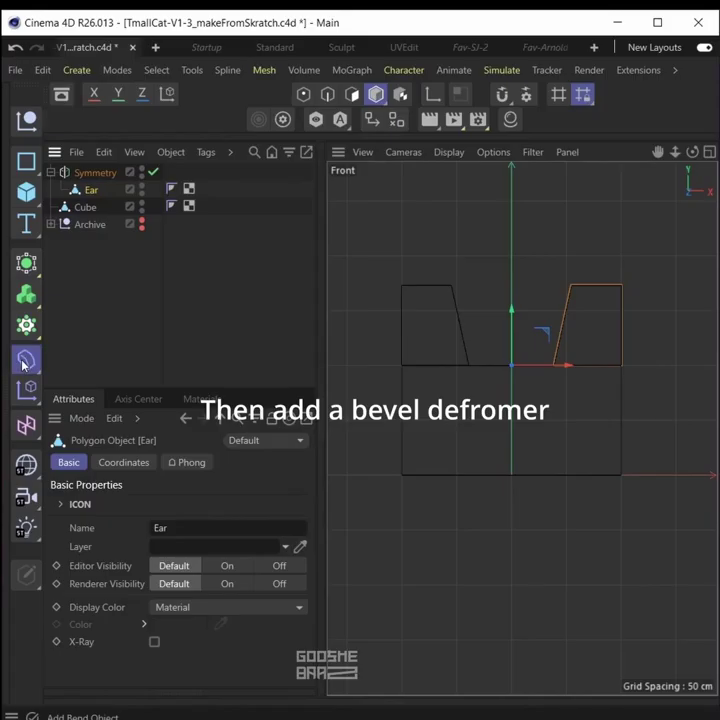
- Add a Bevel deformer with a 9 cm offset under the Ear and copy it under the Cube
{"action": "left_click", "coordinate": [25, 361]}
{"action": "left_click", "coordinate": [131, 710], "text": "shift"}
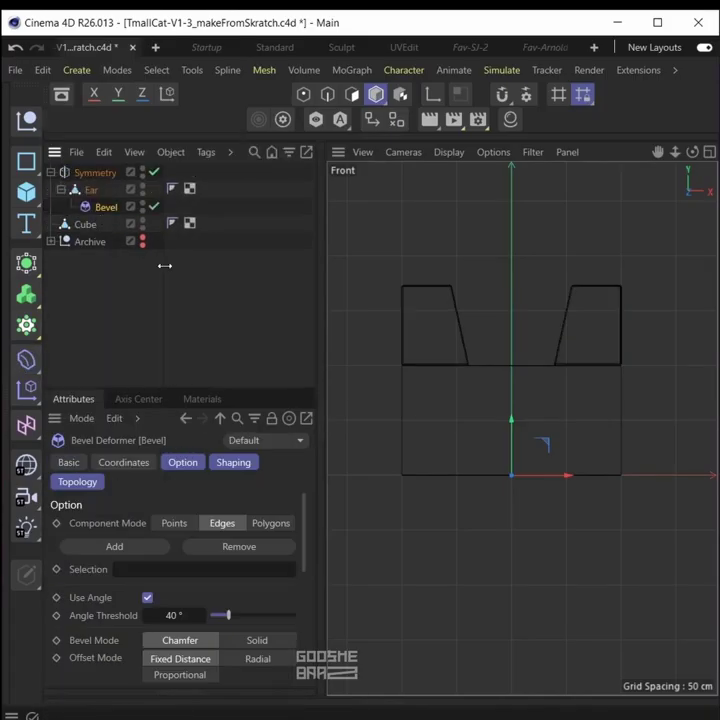
{"action": "middle_click", "coordinate": [605, 363]}
{"action": "middle_click", "coordinate": [405, 294]}
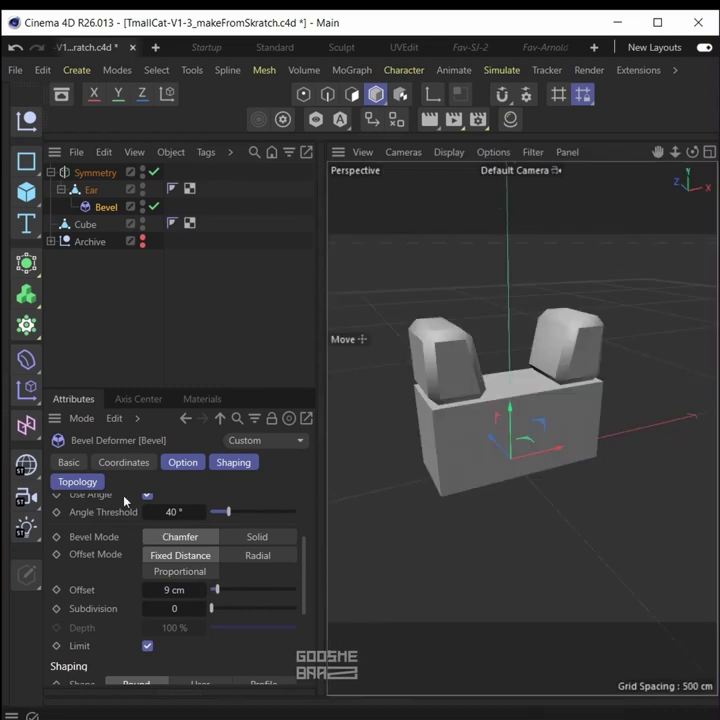
{"action": "left_click_drag", "start_coordinate": [98, 221], "coordinate": [94, 226], "text": "ctrl"}
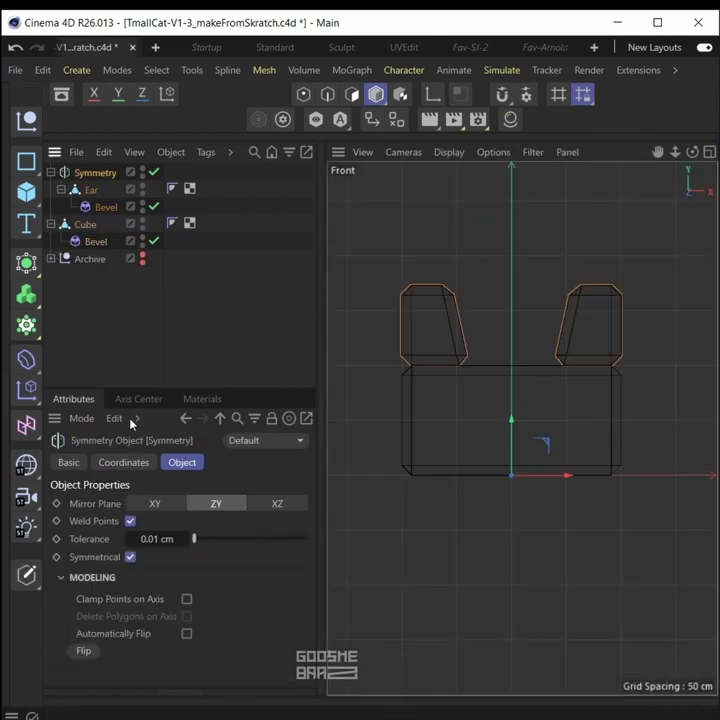
- Create a Volume Builder and place the Symmetry and Cube objects inside it
{"action": "left_click", "coordinate": [37, 299]}
{"action": "left_click_drag", "start_coordinate": [96, 190], "coordinate": [107, 174]}
{"action": "left_click_drag", "start_coordinate": [91, 244], "coordinate": [117, 174]}
{"action": "left_click", "coordinate": [107, 173]}
{"action": "middle_click", "coordinate": [426, 328]}
{"action": "middle_click", "coordinate": [426, 328]}
- Create a Volume Mesher and nest the Volume Builder inside it
{"action": "left_click", "coordinate": [27, 295]}
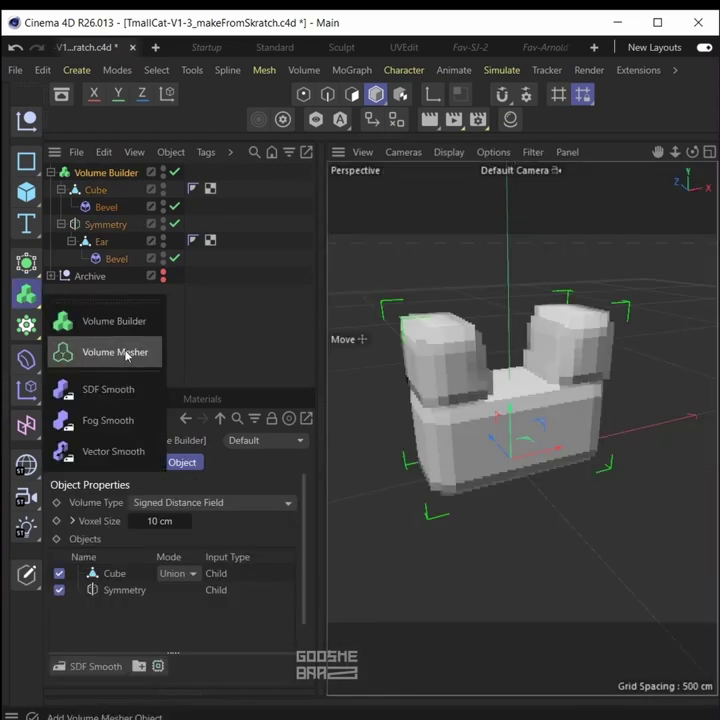
{"action": "left_click", "coordinate": [114, 360]}
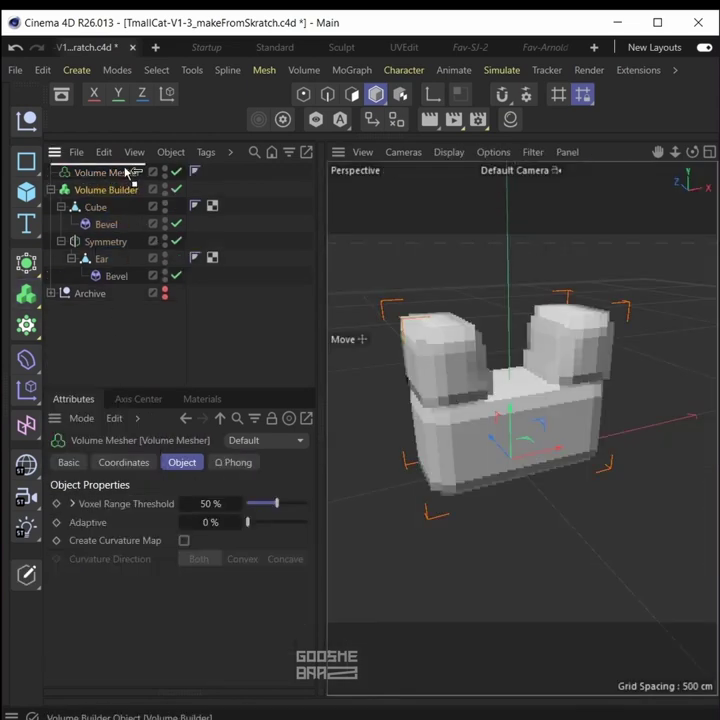
{"action": "left_click_drag", "start_coordinate": [126, 178], "coordinate": [125, 174]}
- Lower the Symmetry object with the ears along Y so they blend into the head block
{"action": "left_click", "coordinate": [117, 242]}
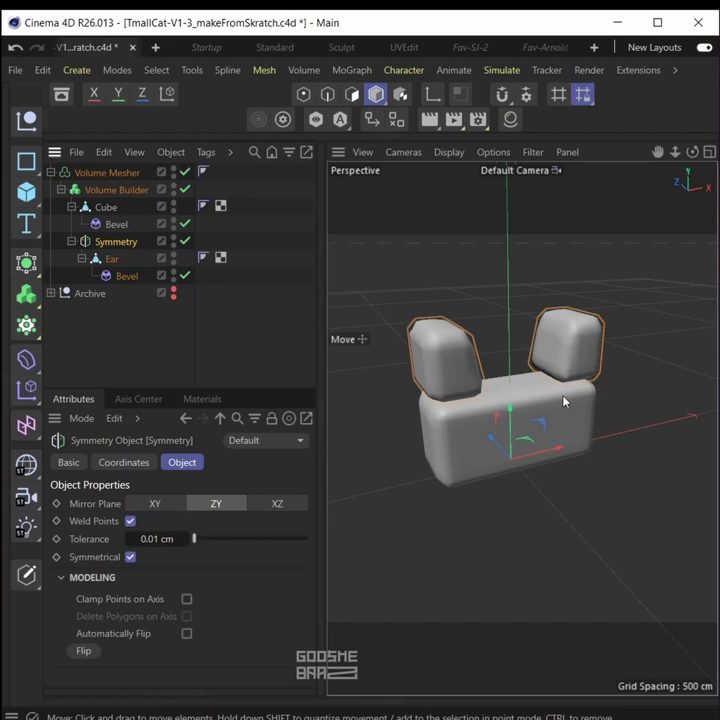
{"action": "key", "text": "e"}
{"action": "left_click_drag", "start_coordinate": [511, 421], "coordinate": [511, 427]}
{"action": "left_click_drag", "start_coordinate": [511, 427], "coordinate": [511, 430]}
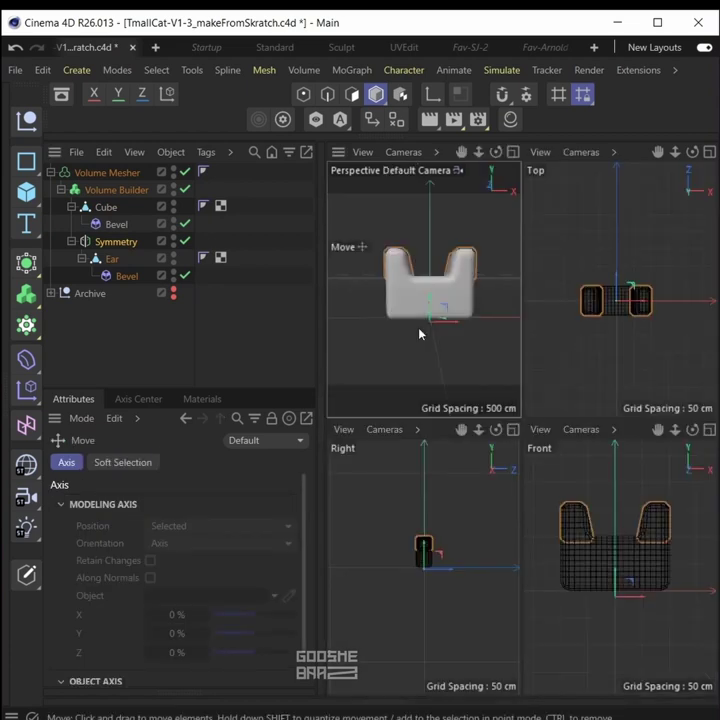
- Set the perspective view's display to Gouraud Shading (Lines)
{"action": "key", "text": "n"}
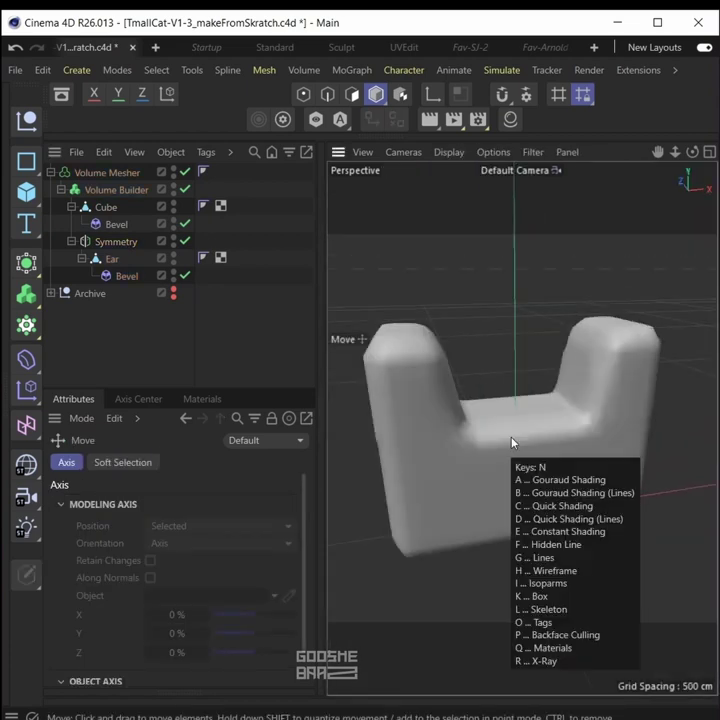
{"action": "key", "text": "b"}
{"action": "left_click_drag", "start_coordinate": [512, 478], "coordinate": [570, 490], "text": "alt"}
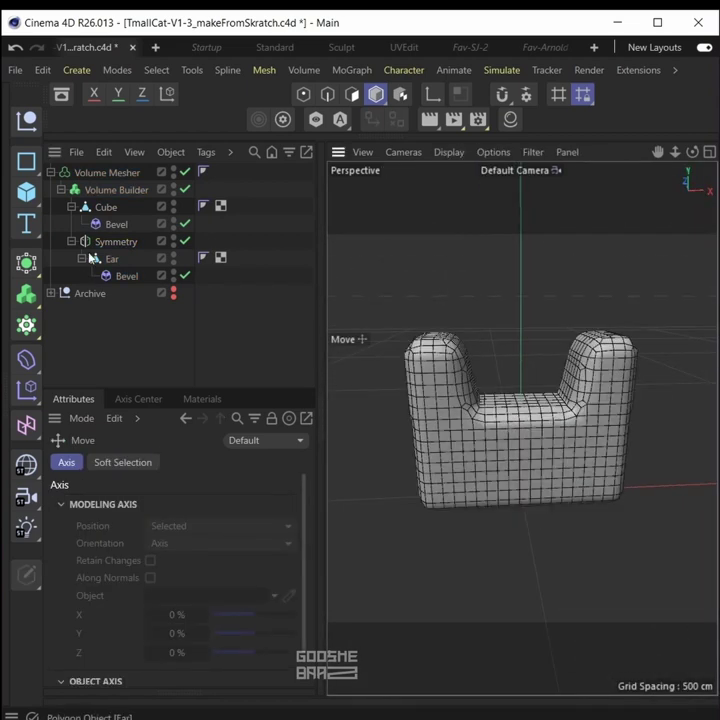
- Add a Remesh generator as parent of the Volume Mesher and enable Symmetric X and Symmetric Z
{"action": "left_click", "coordinate": [101, 173]}
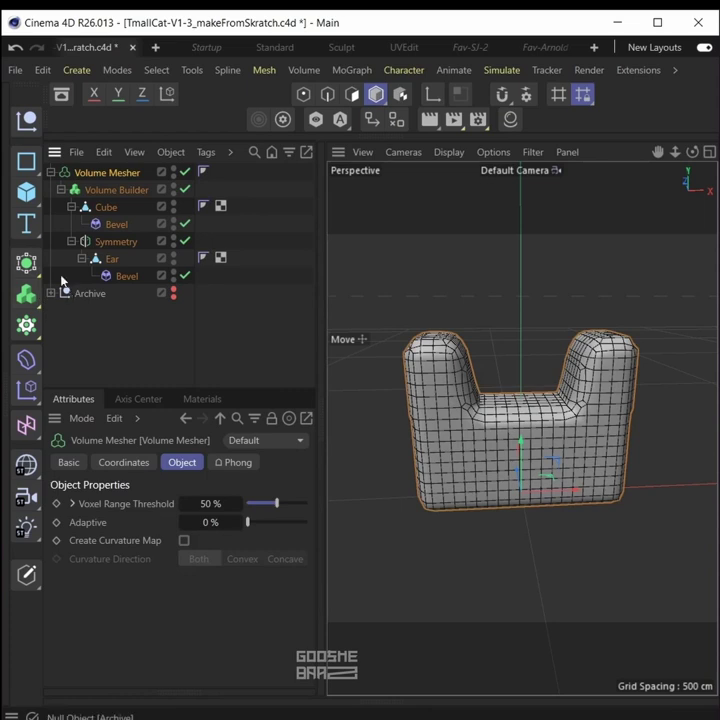
{"action": "left_click", "coordinate": [26, 262]}
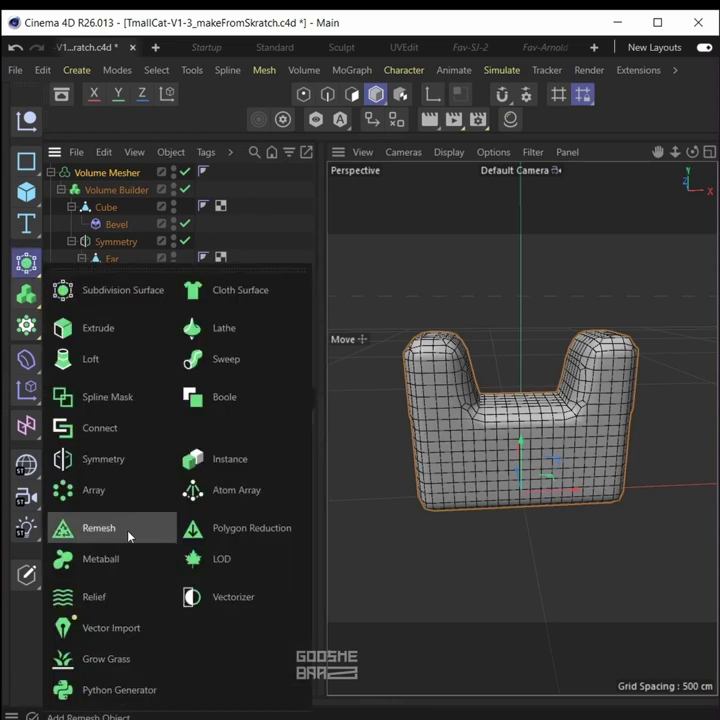
{"action": "left_click", "coordinate": [128, 537]}
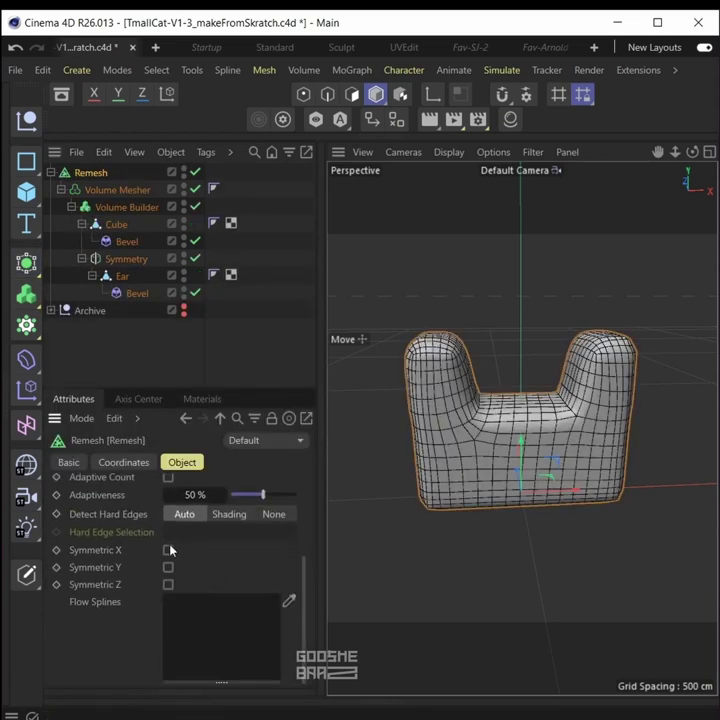
{"action": "left_click", "coordinate": [168, 551]}
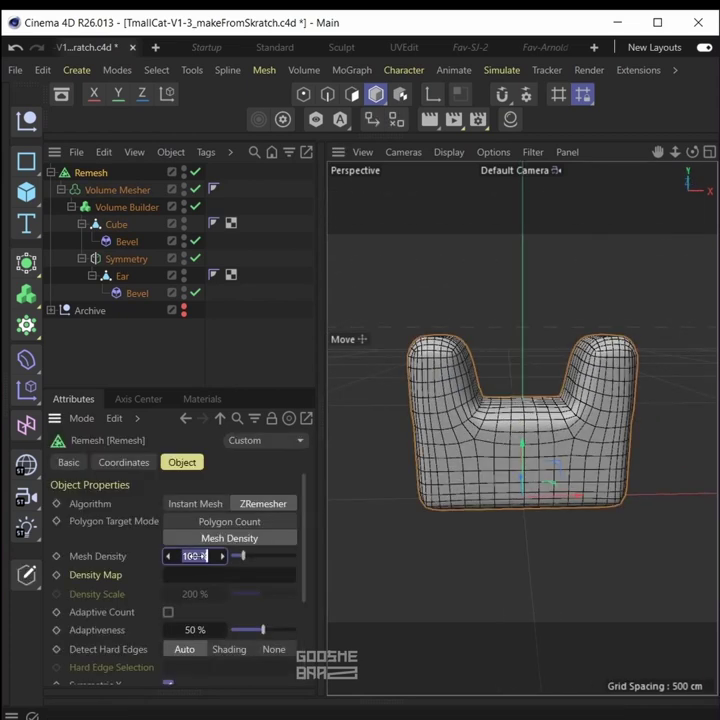
- Set the Remesh generator's mesh density to 20%
{"action": "left_click_drag", "start_coordinate": [196, 556], "coordinate": [190, 556]}
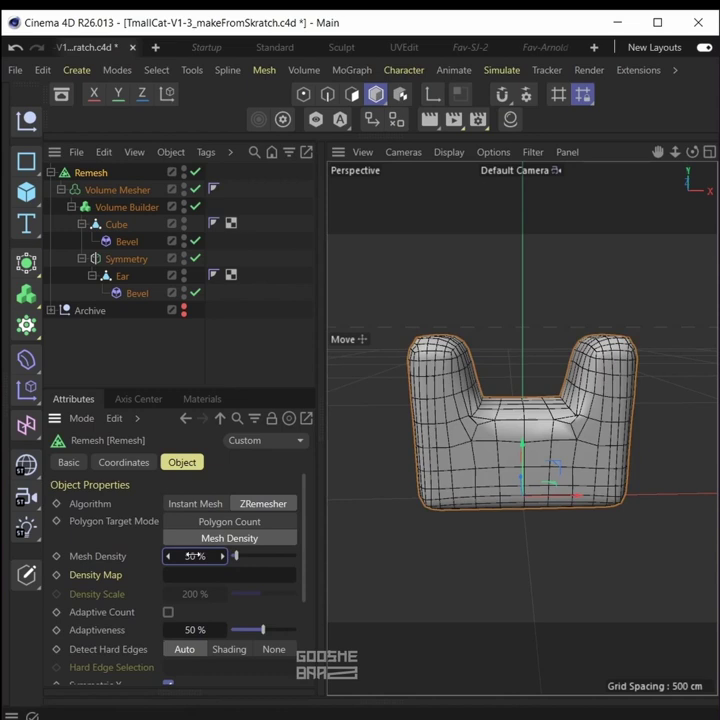
{"action": "left_click", "coordinate": [192, 556]}
{"action": "type", "text": "20"}
{"action": "key", "text": "Return"}
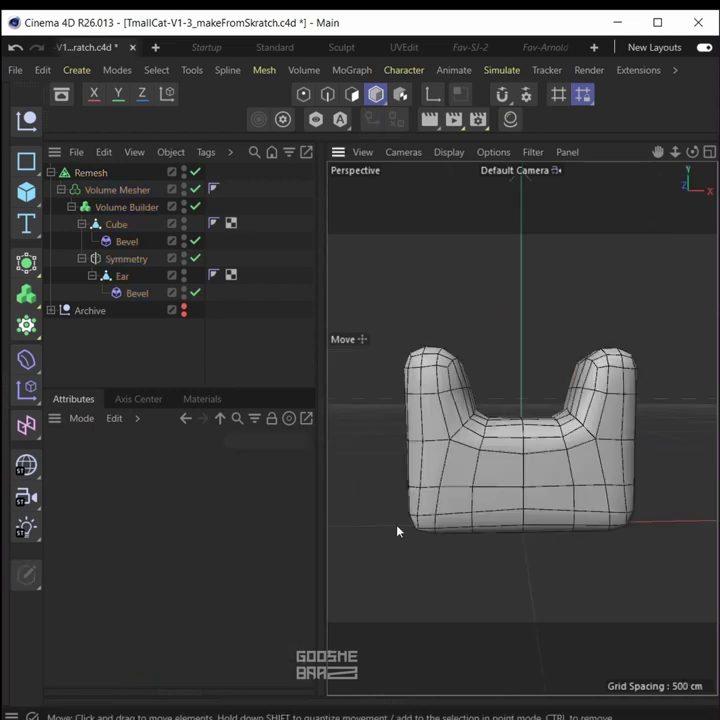
- Place the Remesh object inside a Subdivision Surface and set the view's display to Gouraud Shading without lines
{"action": "left_click", "coordinate": [91, 173]}
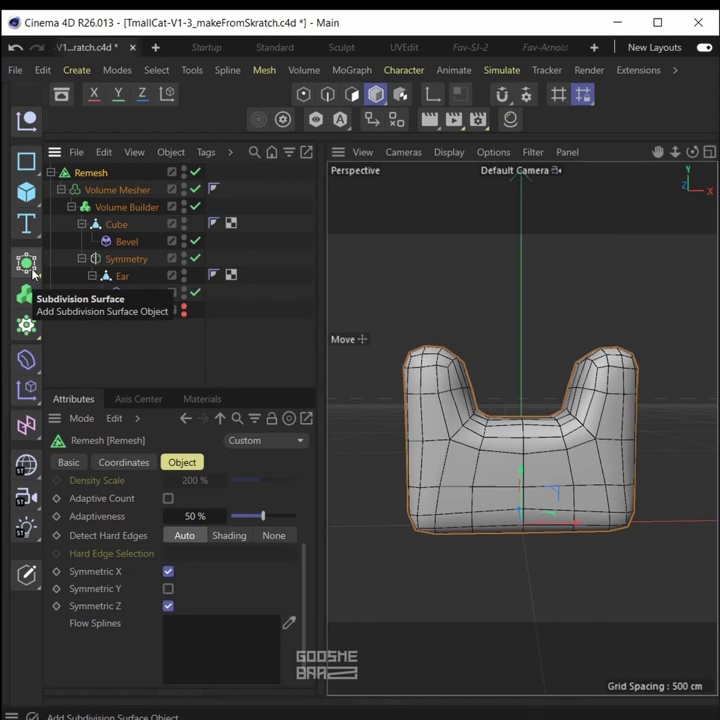
{"action": "left_click", "coordinate": [27, 264]}
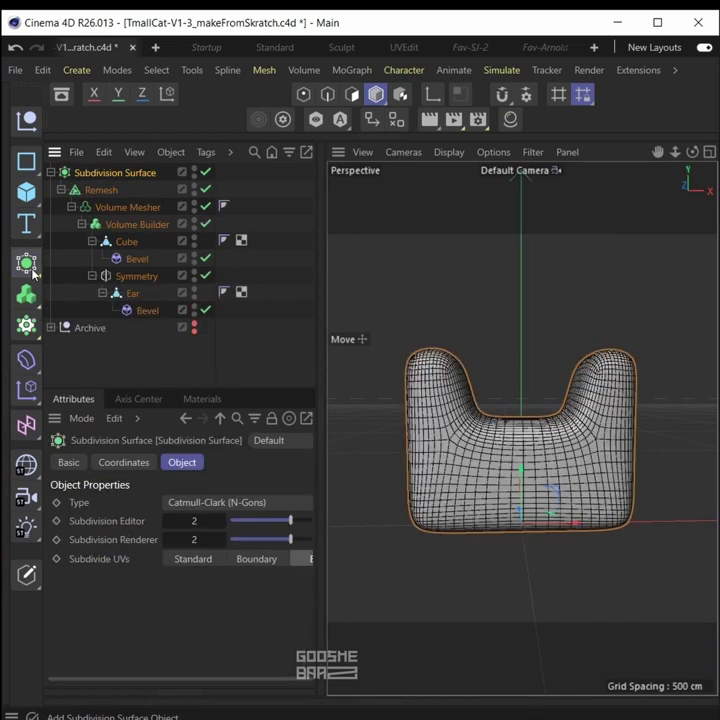
{"action": "key", "text": "n"}
{"action": "key", "text": "a"}
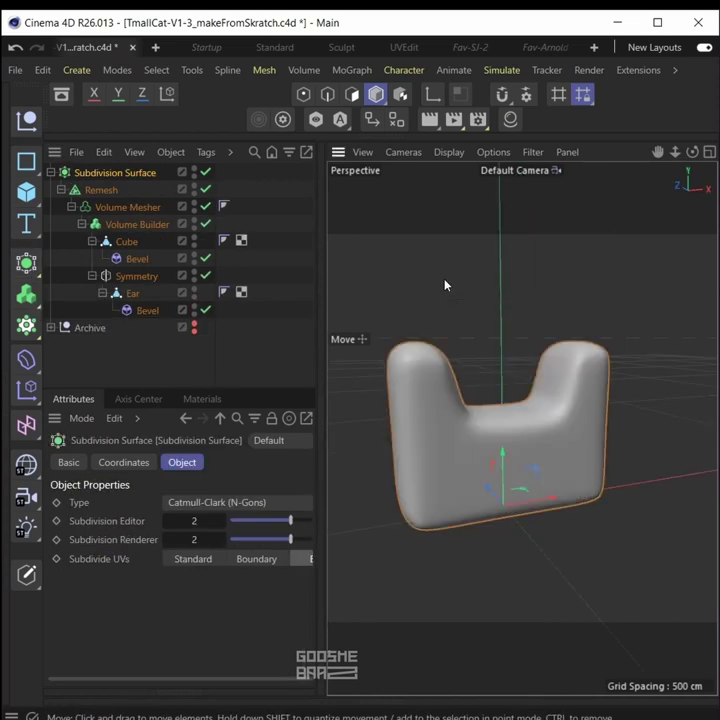
{"action": "left_click_drag", "start_coordinate": [460, 440], "coordinate": [428, 403], "text": "alt"}
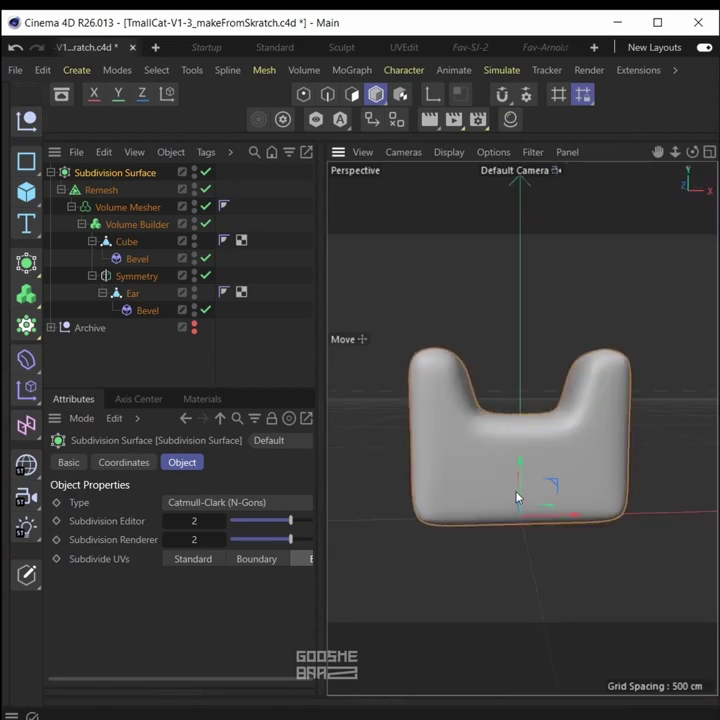
{"action": "middle_click_drag", "start_coordinate": [517, 497], "coordinate": [502, 488], "text": "alt"}
- Save the project and collapse the Subdivision Surface hierarchy
{"action": "left_click", "coordinate": [240, 352]}
{"action": "key", "text": "ctrl+s"}
{"action": "left_click", "coordinate": [51, 173]}
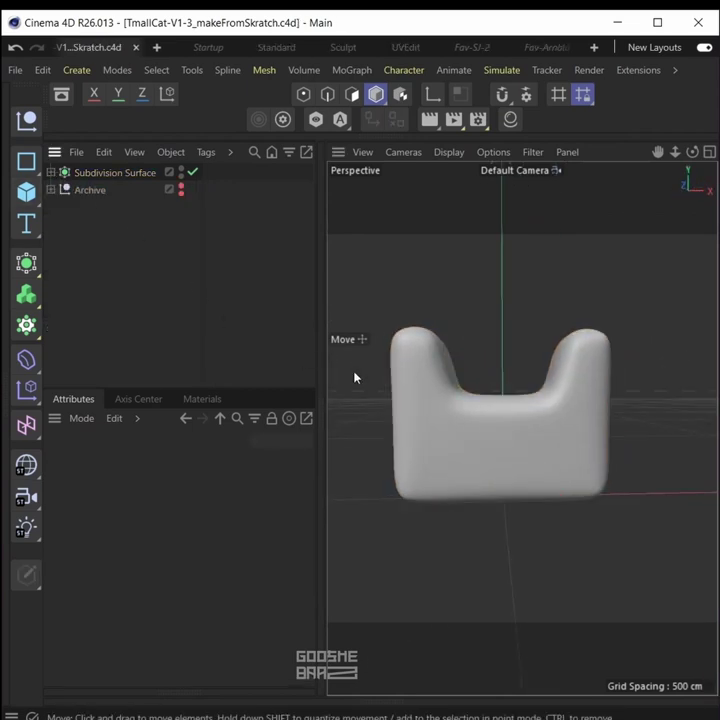
- Add a Disc primitive and set its orientation to +Z
{"action": "left_click_drag", "start_coordinate": [26, 192], "coordinate": [213, 253]}
{"action": "left_click", "coordinate": [270, 580]}
{"action": "left_click_drag", "start_coordinate": [408, 530], "coordinate": [560, 545], "text": "alt"}
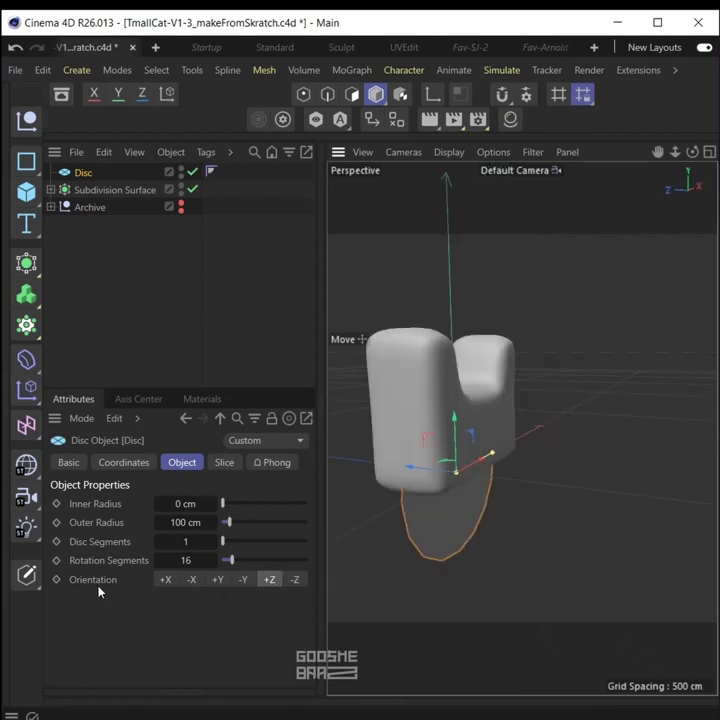
- Scale the Disc down to an outer radius of about 34 cm and place it over the head's right-hand eye area in the front view
{"action": "middle_click", "coordinate": [455, 496]}
{"action": "middle_click", "coordinate": [540, 512]}
{"action": "right_click_drag", "start_coordinate": [507, 477], "coordinate": [523, 480], "text": "alt"}
{"action": "key", "text": "t"}
{"action": "left_click_drag", "start_coordinate": [630, 472], "coordinate": [268, 610]}
{"action": "key", "text": "e"}
{"action": "left_click_drag", "start_coordinate": [537, 515], "coordinate": [595, 445]}
- Set the Disc to 3 disc segments and lower its rotation segments until it becomes a hexagon
{"action": "right_click_drag", "start_coordinate": [600, 426], "coordinate": [656, 428], "text": "alt"}
{"action": "middle_click_drag", "start_coordinate": [560, 430], "coordinate": [596, 474], "text": "alt"}
{"action": "right_click_drag", "start_coordinate": [680, 450], "coordinate": [640, 450], "text": "alt"}
{"action": "left_click", "coordinate": [83, 173]}
{"action": "left_click", "coordinate": [213, 542]}
{"action": "left_click", "coordinate": [213, 542]}
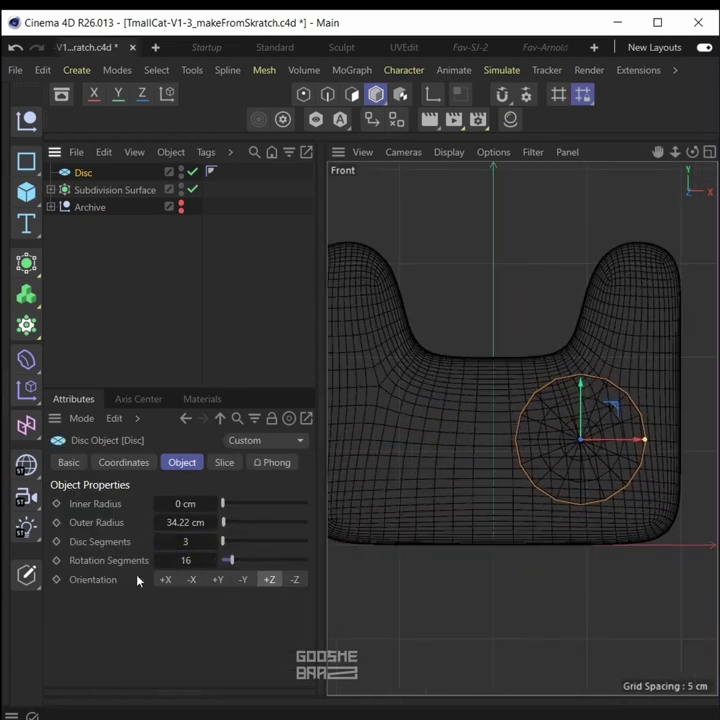
{"action": "left_click_drag", "start_coordinate": [185, 561], "coordinate": [181, 562]}
- Add a Shrink Wrap deformer as a child of the Disc
{"action": "left_click", "coordinate": [26, 425]}
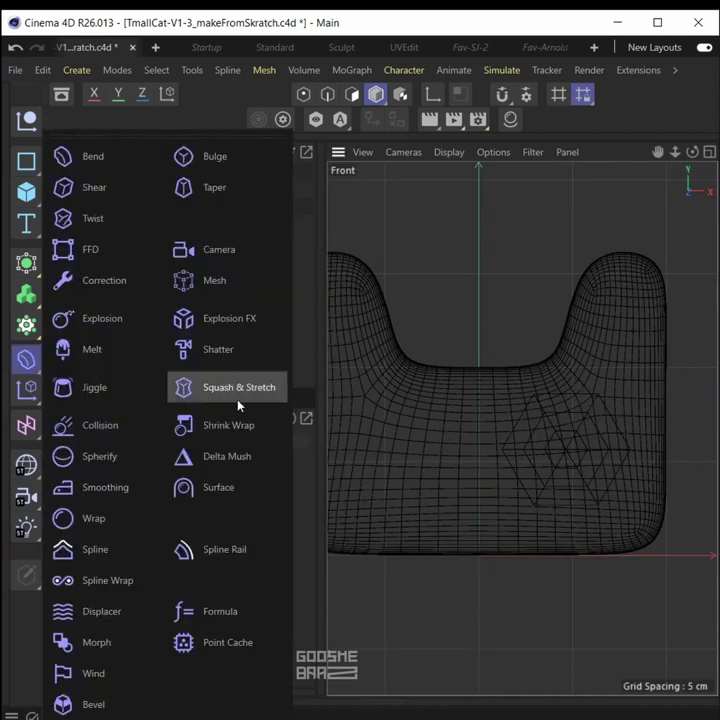
{"action": "left_click", "coordinate": [247, 430]}
{"action": "left_click_drag", "start_coordinate": [81, 179], "coordinate": [91, 195]}
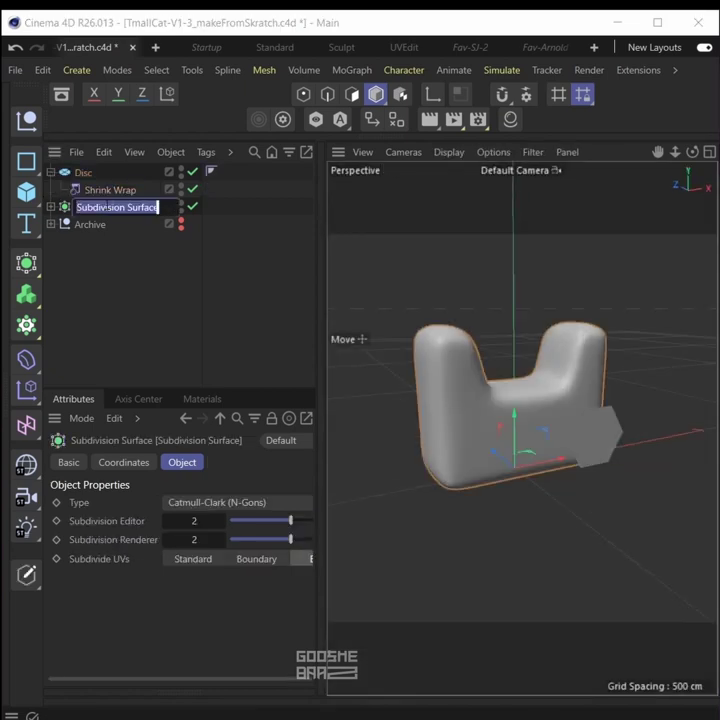
- Rename the head's Subdivision Surface to Head and assign it as the Shrink Wrap's target object
{"action": "type", "text": "Head"}
{"action": "key", "text": "Return"}
{"action": "mouse_move", "coordinate": [90, 190]}
{"action": "left_mouse_down"}
{"action": "mouse_move", "coordinate": [88, 214]}
{"action": "mouse_move", "coordinate": [95, 210]}
{"action": "left_mouse_up"}
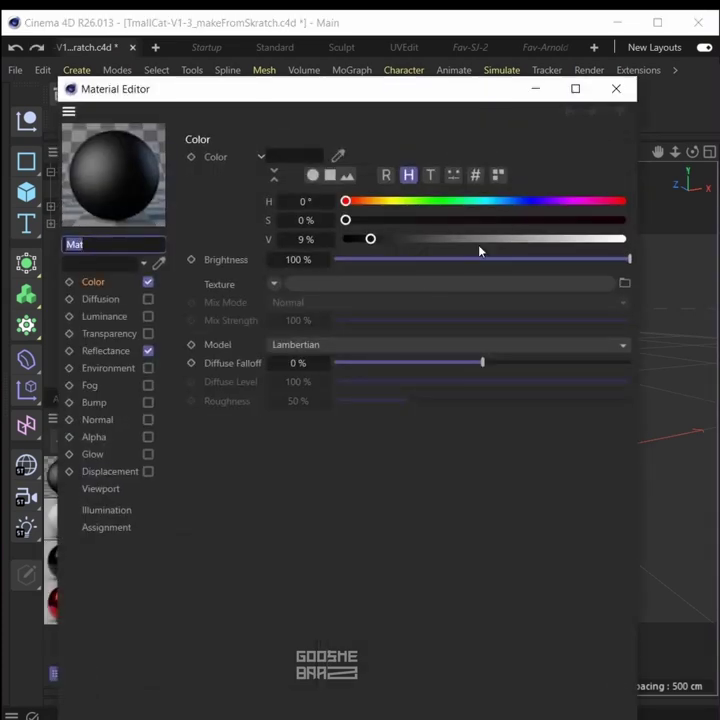
- Raise the new material's color value to white and apply the material to the Disc
{"action": "left_click_drag", "start_coordinate": [487, 240], "coordinate": [640, 236]}
{"action": "left_click", "coordinate": [616, 89]}
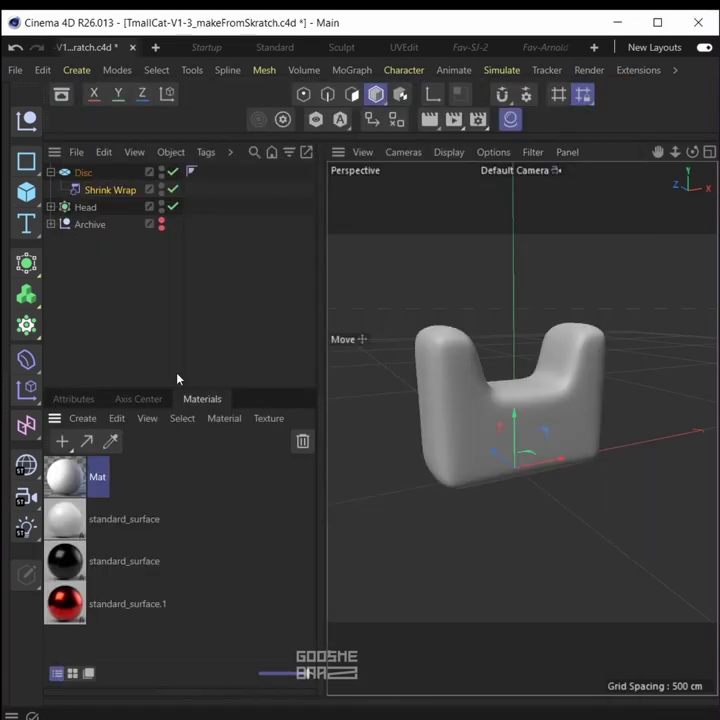
{"action": "left_click_drag", "start_coordinate": [78, 180], "coordinate": [75, 179]}
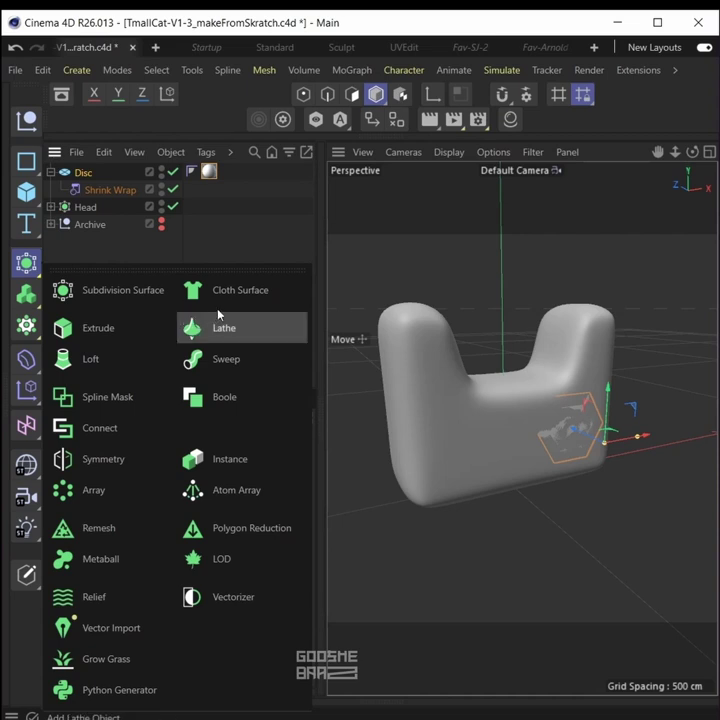
- Place the Disc in a Cloth Surface with 0 subdivisions and a thickness of -1.1 cm
{"action": "left_click", "coordinate": [243, 296]}
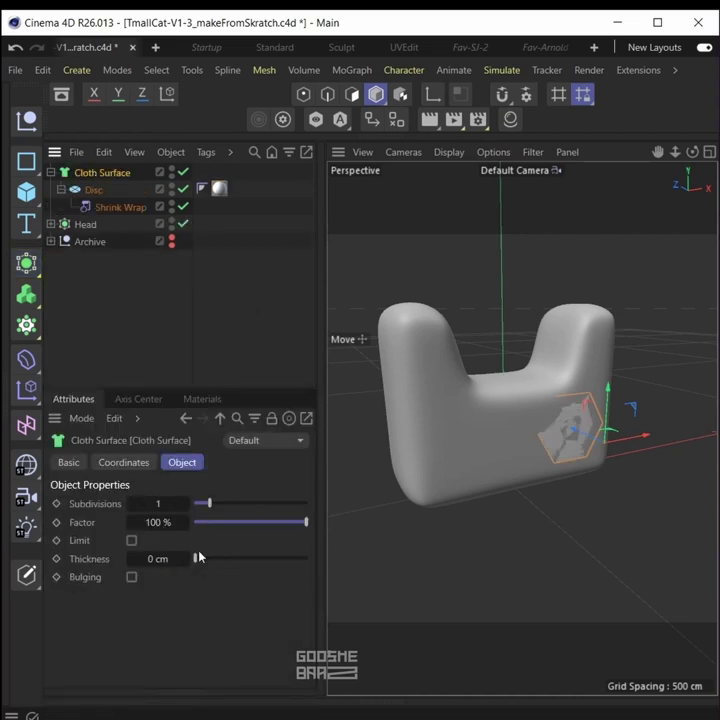
{"action": "double_click", "coordinate": [156, 504]}
{"action": "type", "text": "0"}
{"action": "key", "text": "Return"}
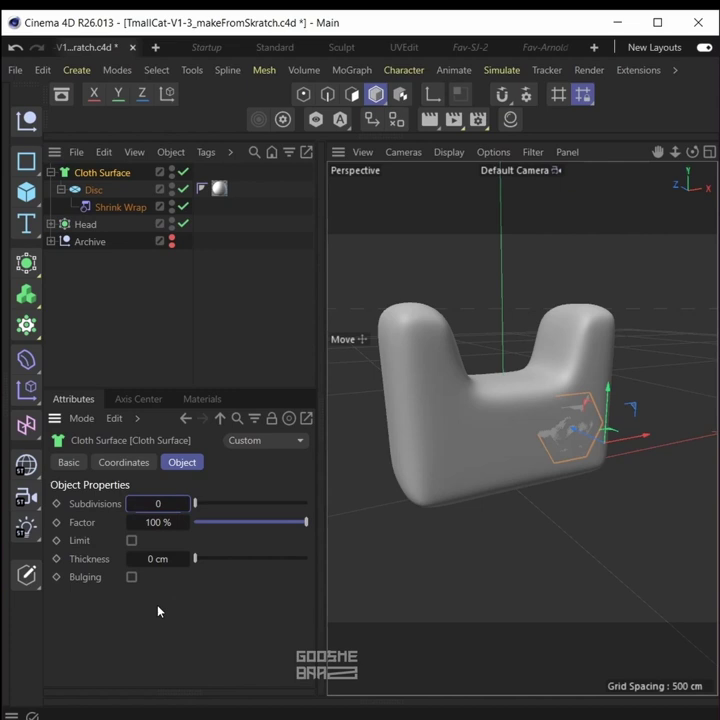
{"action": "mouse_move", "coordinate": [131, 558]}
{"action": "left_mouse_down"}
{"action": "mouse_move", "coordinate": [142, 558]}
{"action": "mouse_move", "coordinate": [126, 558]}
{"action": "left_mouse_up"}
{"action": "left_click_drag", "start_coordinate": [505, 424], "coordinate": [310, 470], "text": "alt"}
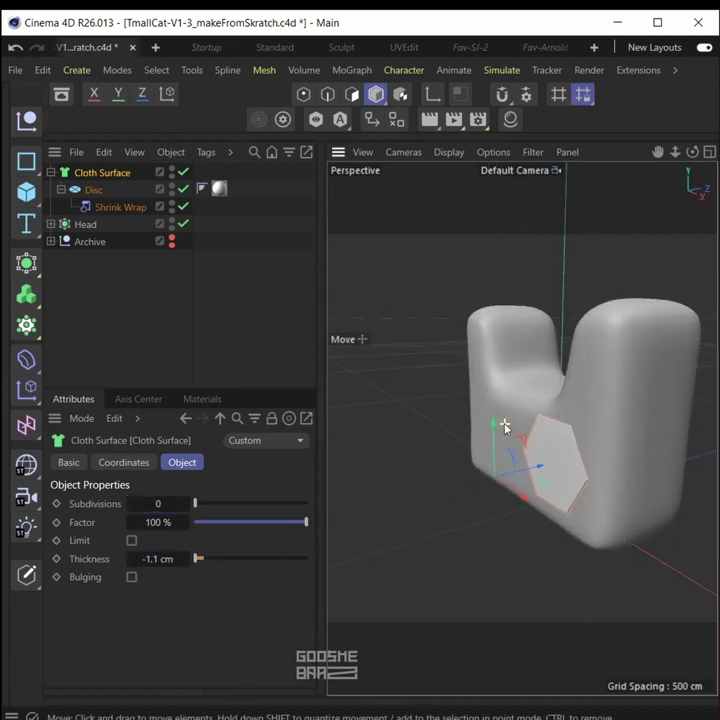
{"action": "left_click_drag", "start_coordinate": [515, 466], "coordinate": [590, 505], "text": "alt"}
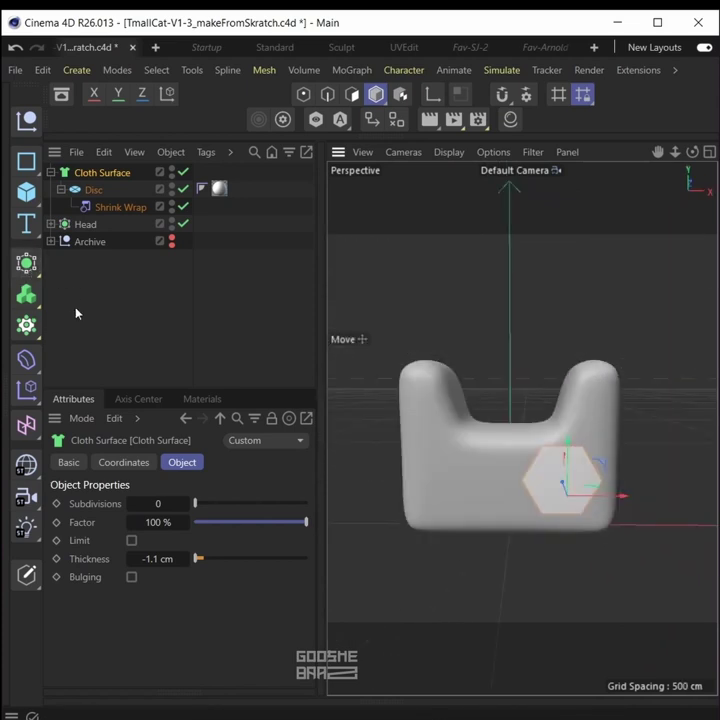
- Wrap the Cloth Surface in a Subdivision Surface and put that inside a Symmetry object mirrored across the ZY plane
{"action": "left_click", "coordinate": [27, 264]}
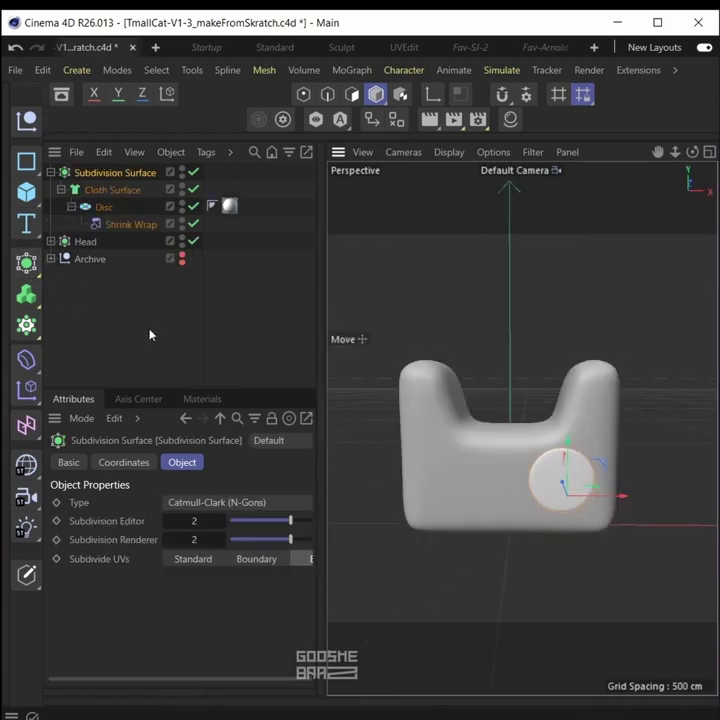
{"action": "left_click", "coordinate": [27, 263]}
{"action": "left_click", "coordinate": [108, 470]}
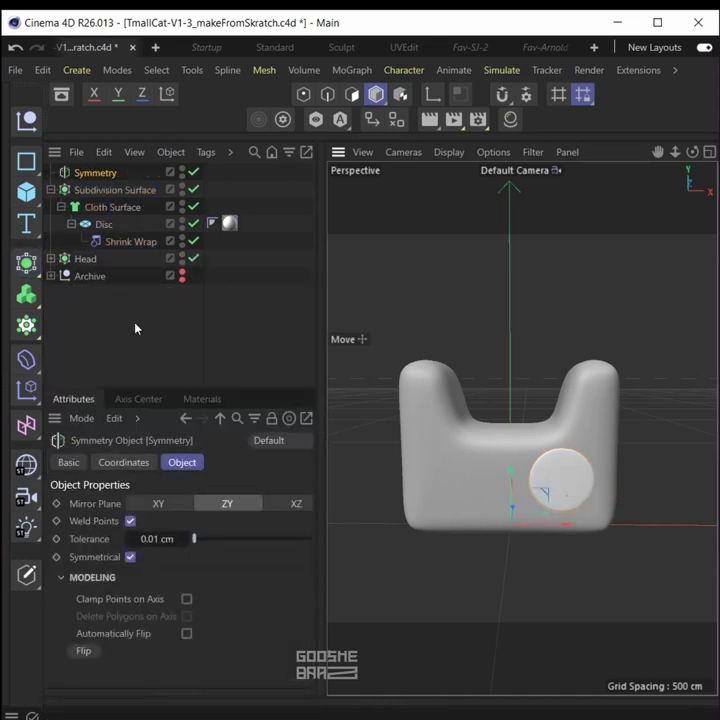
{"action": "left_click_drag", "start_coordinate": [96, 187], "coordinate": [115, 175]}
- Shift the eye Disc slightly and enlarge it a little in the front view
{"action": "middle_click", "coordinate": [626, 543]}
{"action": "middle_click", "coordinate": [628, 541]}
{"action": "left_click_drag", "start_coordinate": [632, 533], "coordinate": [558, 549]}
{"action": "key", "text": "t"}
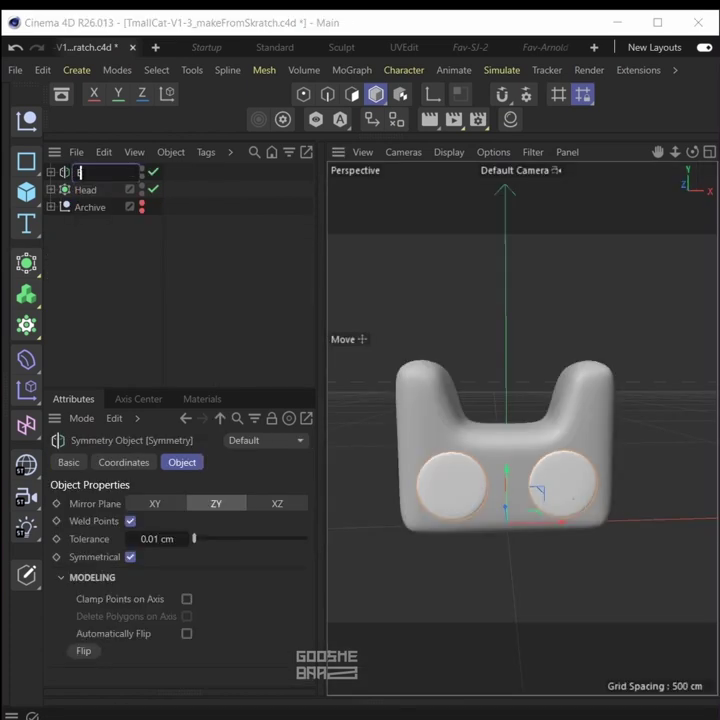
- Rename the Symmetry object to Eyeball, duplicate it and expand the copy's hierarchy
{"action": "type", "text": "ball"}
{"action": "key", "text": "Return"}
{"action": "left_click_drag", "start_coordinate": [98, 176], "coordinate": [106, 167], "text": "ctrl"}
{"action": "left_click", "coordinate": [51, 172]}
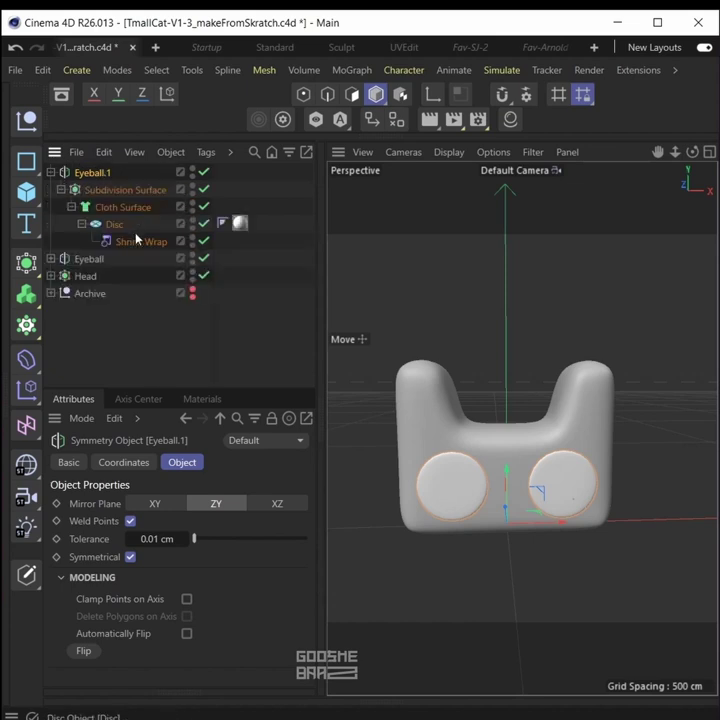
- Add a Correction deformer to the duplicate's Disc and scale it into a narrow, slightly shorter vertical pupil
{"action": "key", "text": "F4"}
{"action": "left_click", "coordinate": [115, 224]}
{"action": "left_click", "coordinate": [26, 358]}
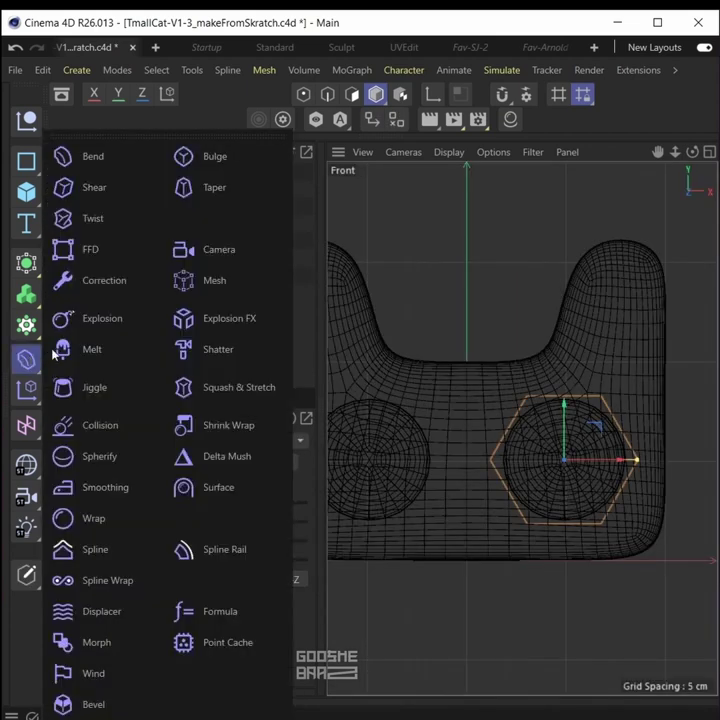
{"action": "left_click", "coordinate": [128, 291]}
{"action": "left_click_drag", "start_coordinate": [625, 466], "coordinate": [574, 476]}
{"action": "scroll", "coordinate": [575, 430], "scroll_direction": "up", "scroll_amount": 2}
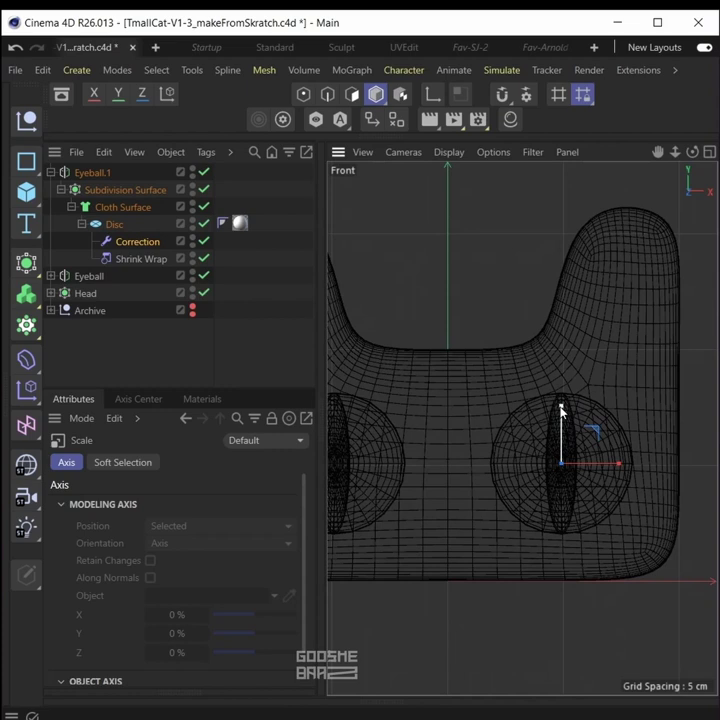
{"action": "left_click_drag", "start_coordinate": [561, 409], "coordinate": [560, 414]}
{"action": "key", "text": "F1"}
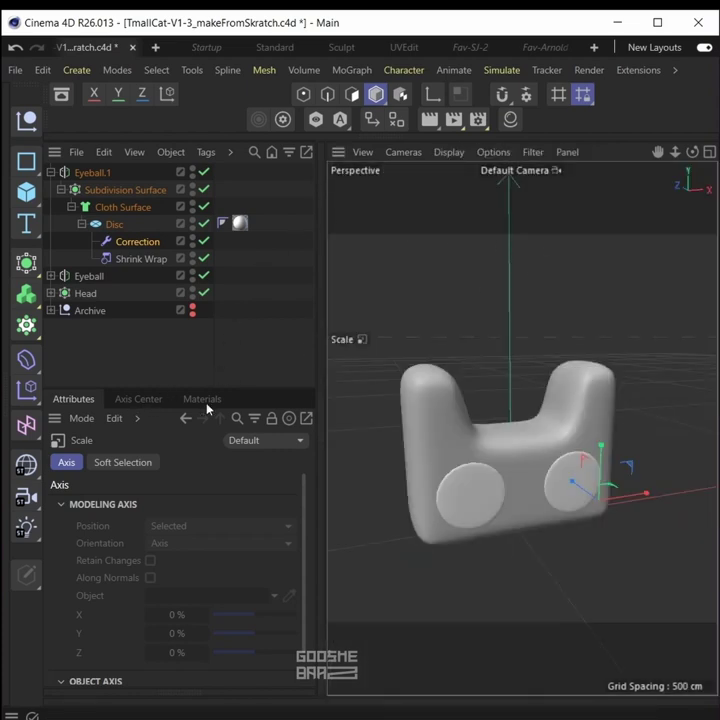
- Create a black material for the pupil Disc and set the pupil's Cloth Surface thickness to about -1.64 cm
{"action": "left_click", "coordinate": [203, 398]}
{"action": "double_click", "coordinate": [148, 630]}
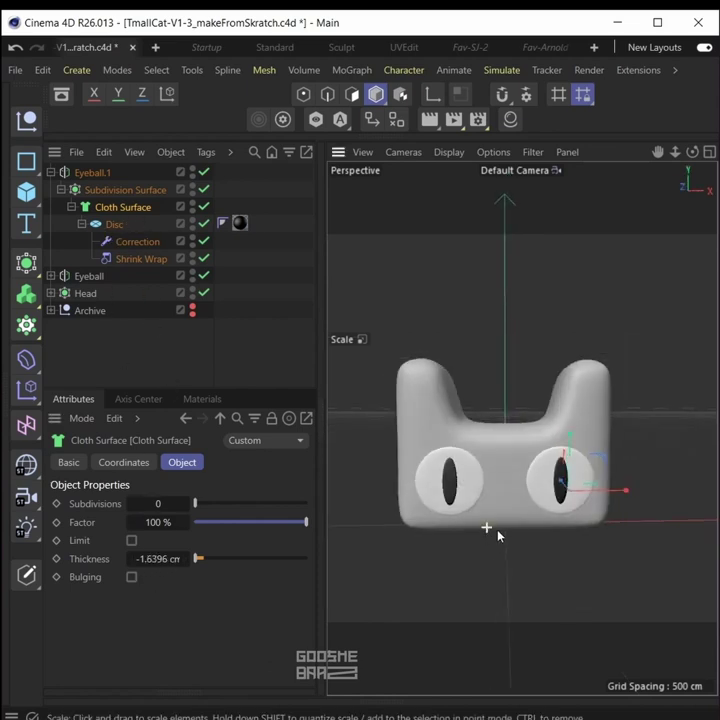
- Add a Plane primitive and set its orientation to +Z
{"action": "middle_click", "coordinate": [517, 538]}
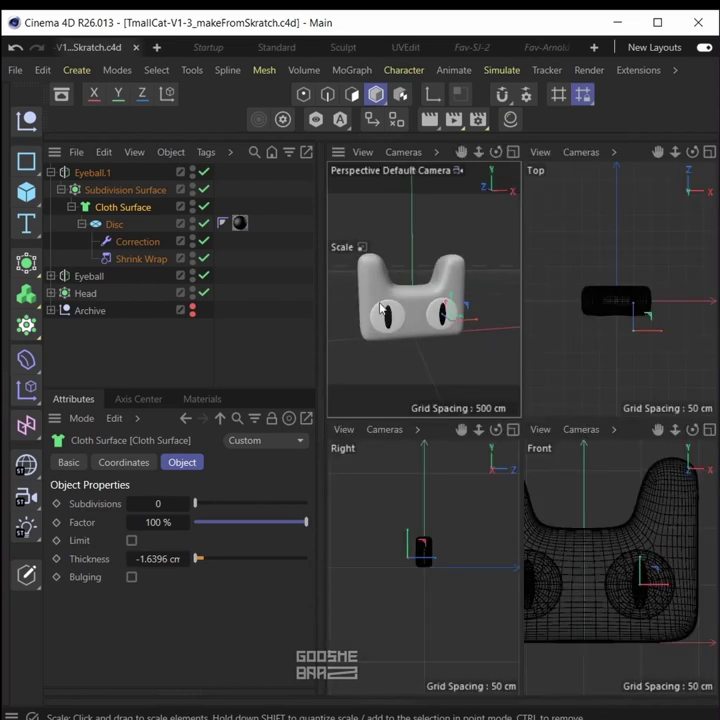
{"action": "middle_click", "coordinate": [343, 306]}
{"action": "scroll", "coordinate": [448, 472], "scroll_direction": "up", "scroll_amount": 3}
{"action": "left_click", "coordinate": [524, 516]}
{"action": "left_click_drag", "start_coordinate": [26, 192], "coordinate": [81, 264]}
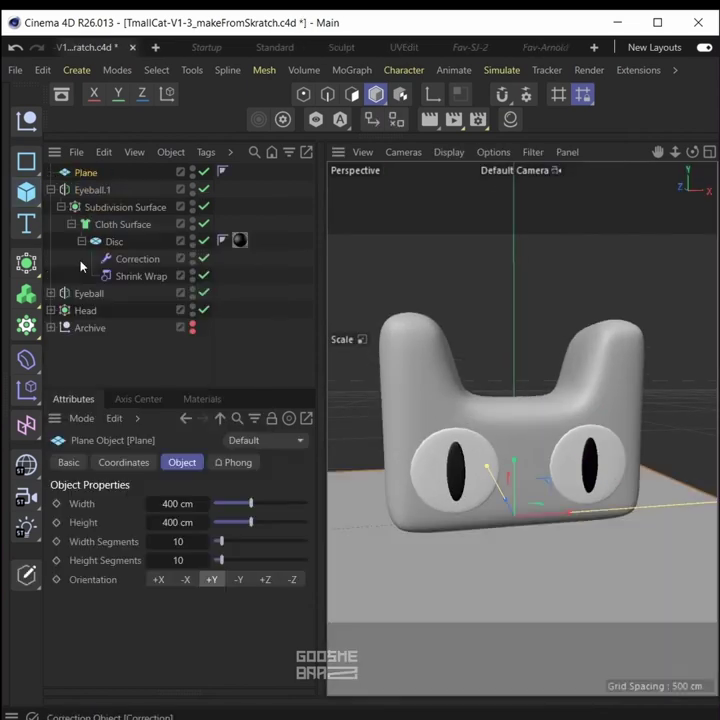
{"action": "left_click", "coordinate": [265, 580]}
- Scale the Plane down to a small nose size and position it between the eyes, in front of the face
{"action": "scroll", "coordinate": [550, 522], "scroll_direction": "down", "scroll_amount": 5}
{"action": "left_click_drag", "start_coordinate": [550, 522], "coordinate": [440, 524]}
{"action": "middle_click", "coordinate": [615, 521]}
{"action": "middle_click", "coordinate": [615, 521]}
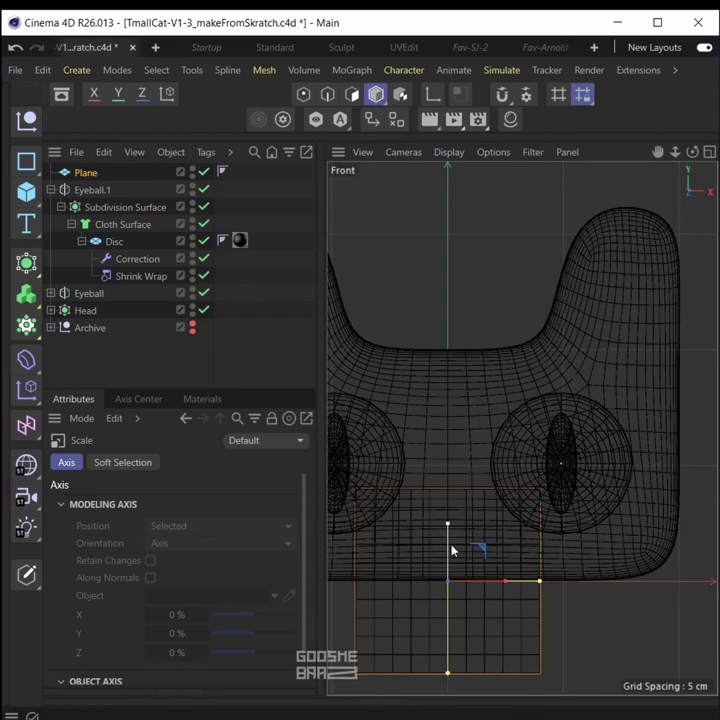
{"action": "middle_click_drag", "start_coordinate": [466, 541], "coordinate": [509, 506], "text": "alt"}
{"action": "left_click_drag", "start_coordinate": [509, 506], "coordinate": [410, 508]}
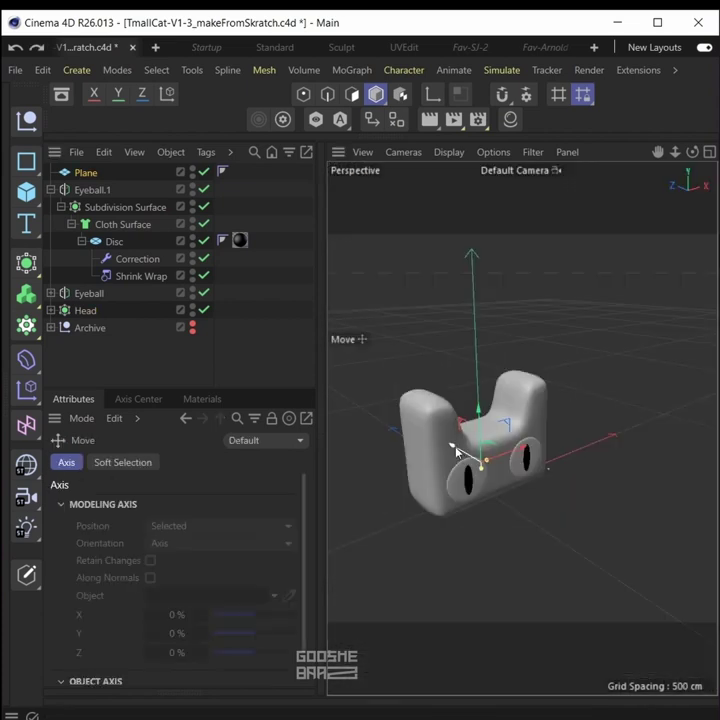
{"action": "left_click_drag", "start_coordinate": [456, 450], "coordinate": [470, 466]}
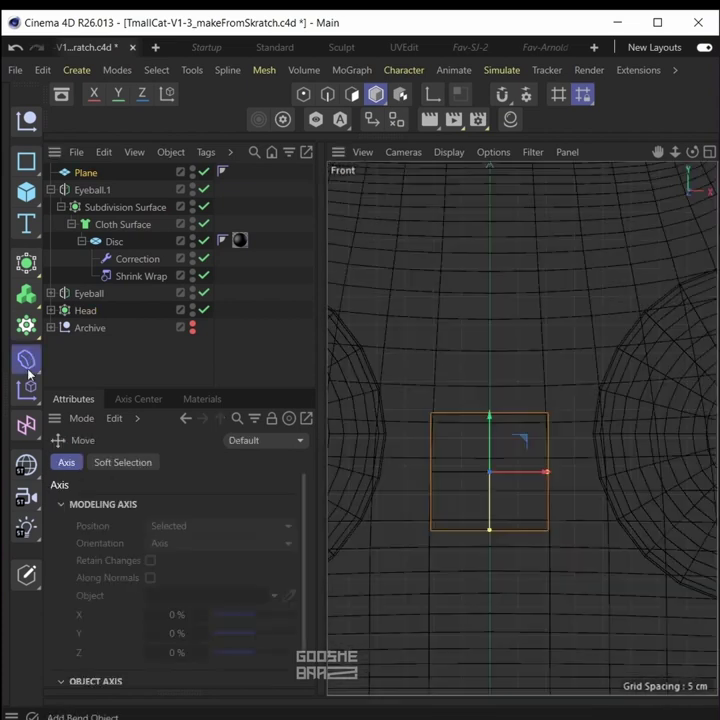
- Add a Correction deformer to the Plane and scale its top row of points wider
{"action": "left_click", "coordinate": [26, 362]}
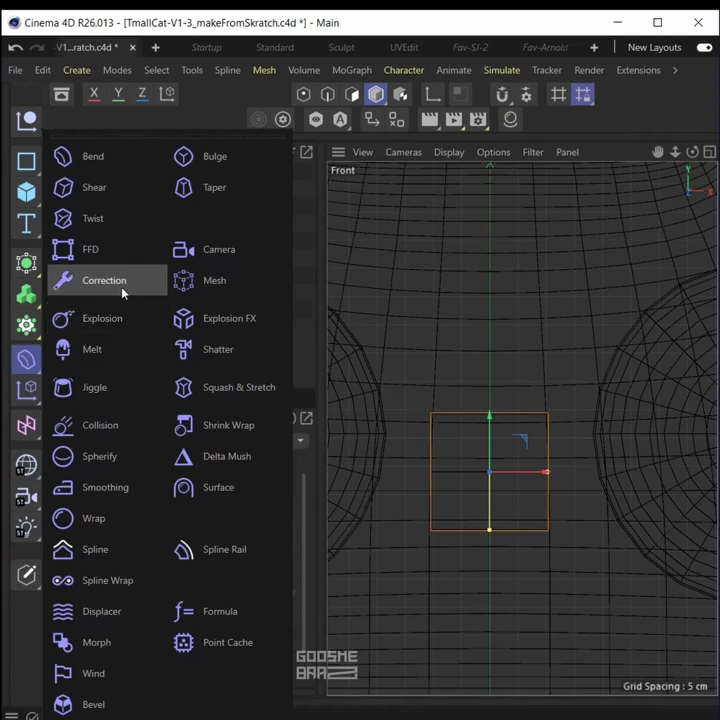
{"action": "left_click", "coordinate": [122, 283]}
{"action": "left_click", "coordinate": [304, 94]}
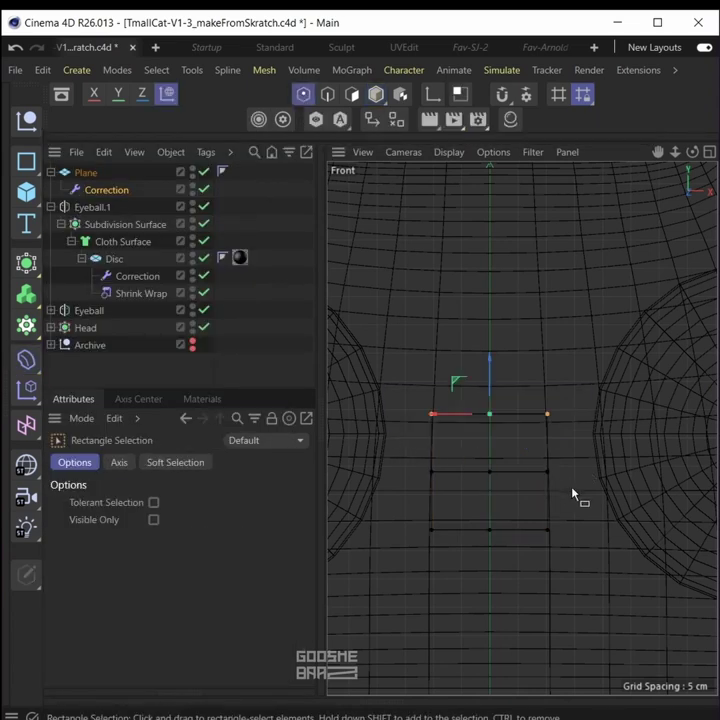
{"action": "key", "text": "t"}
{"action": "left_click_drag", "start_coordinate": [543, 423], "coordinate": [583, 433]}
- Scale the Plane's bottom row of points narrower to form a trapezoid nose, and return to model mode
{"action": "key", "text": "0"}
{"action": "left_click_drag", "start_coordinate": [389, 508], "coordinate": [600, 590]}
{"action": "key", "text": "t"}
{"action": "left_click_drag", "start_coordinate": [543, 530], "coordinate": [420, 504]}
{"action": "key", "text": "ctrl+a"}
{"action": "key", "text": "e"}
{"action": "left_click", "coordinate": [534, 587]}
{"action": "scroll", "coordinate": [534, 587], "scroll_direction": "down", "scroll_amount": 4}
{"action": "middle_click", "coordinate": [534, 587]}
{"action": "middle_click", "coordinate": [450, 329]}
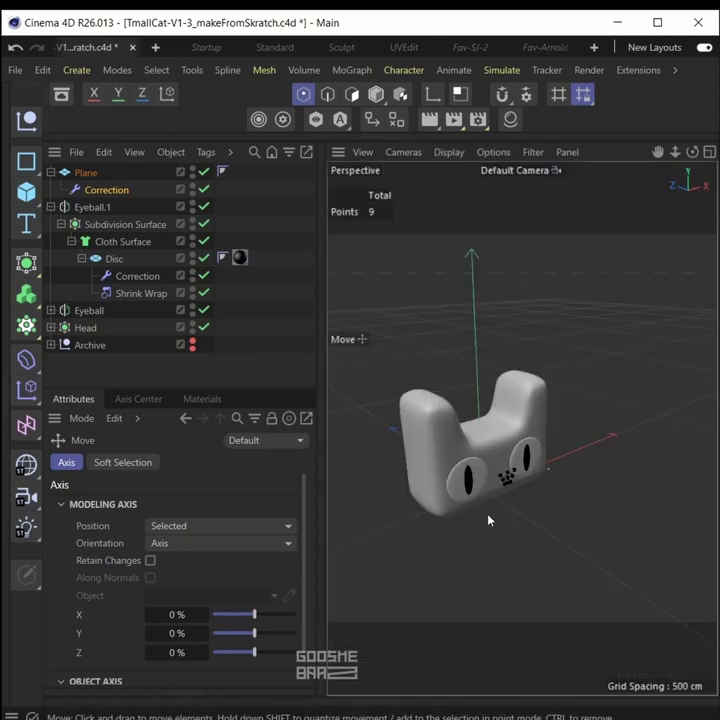
{"action": "left_click", "coordinate": [375, 95]}
- Apply the white Mat material to the Plane and copy the eyeball's Shrink Wrap into it below the Correction deformer
{"action": "key", "text": "o"}
{"action": "left_click", "coordinate": [200, 399]}
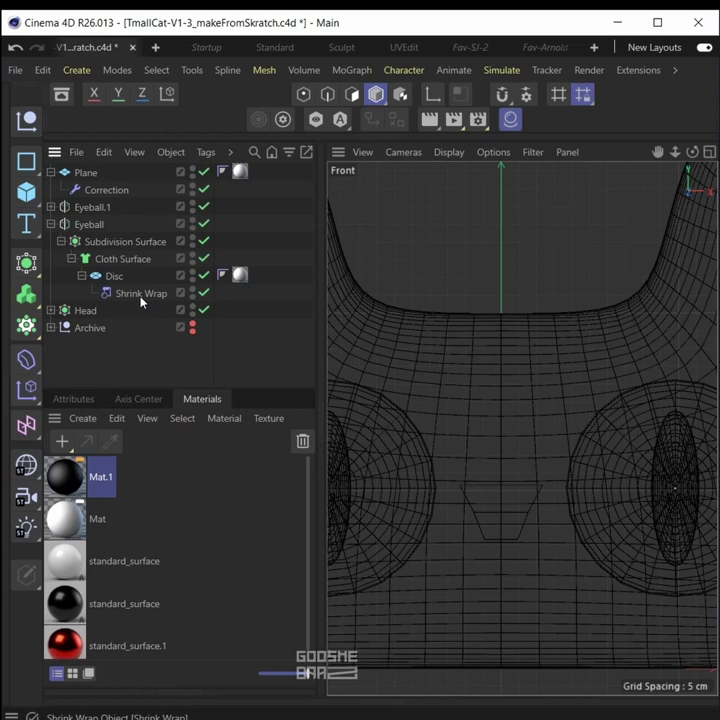
{"action": "left_click_drag", "start_coordinate": [141, 300], "coordinate": [110, 201]}
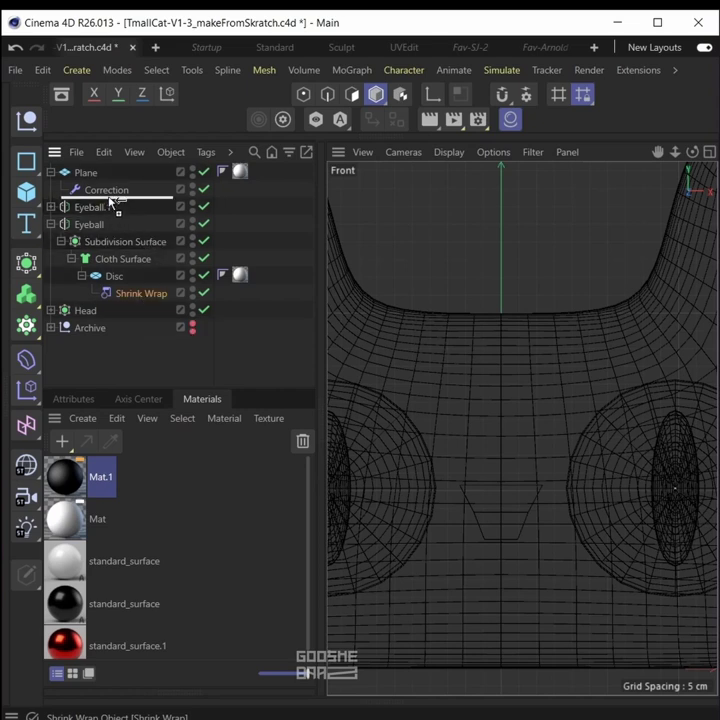
{"action": "key", "text": "F1"}
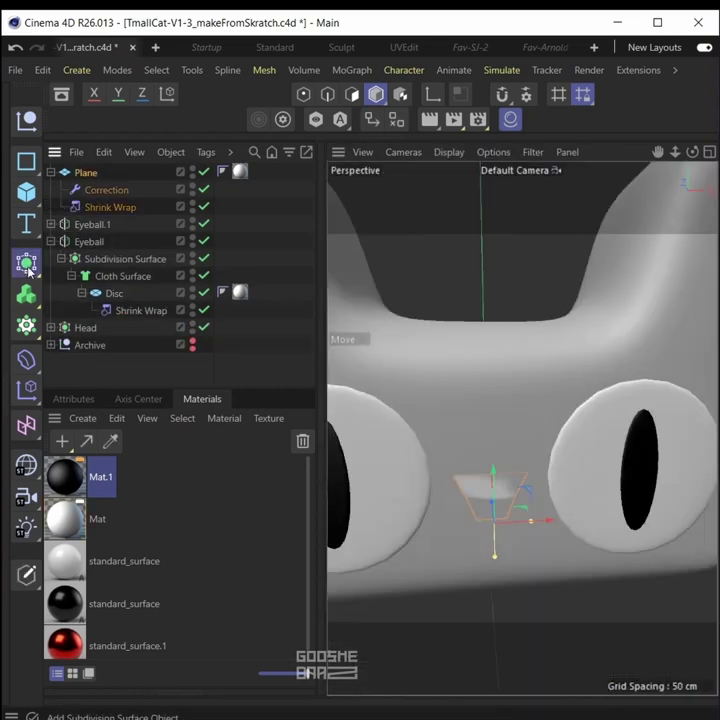
- Place the nose Plane in a Cloth Surface with 0 subdivisions and a thickness of -0.31 cm
{"action": "left_click", "coordinate": [26, 262]}
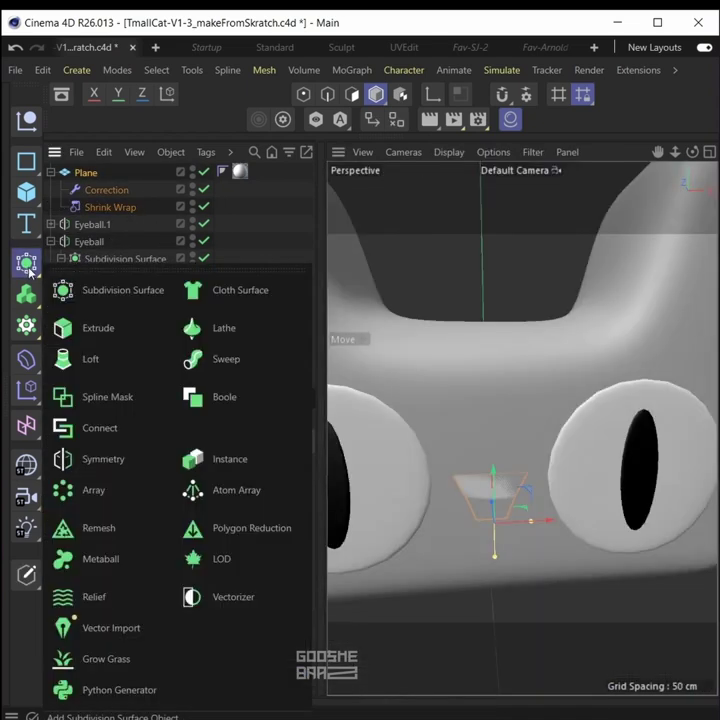
{"action": "left_click", "coordinate": [253, 300], "text": "alt"}
{"action": "left_click_drag", "start_coordinate": [158, 555], "coordinate": [127, 555]}
{"action": "left_click_drag", "start_coordinate": [475, 502], "coordinate": [437, 518], "text": "alt"}
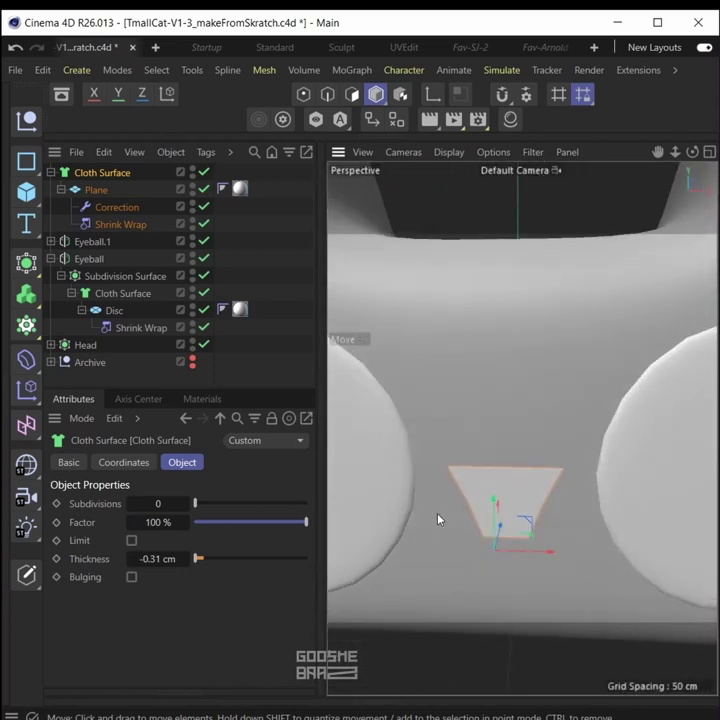
- Wrap the nose's Cloth Surface in a Subdivision Surface and rename it to Nose
{"action": "left_click", "coordinate": [30, 267], "text": "alt"}
{"action": "scroll", "coordinate": [561, 537], "scroll_direction": "down", "scroll_amount": 5}
{"action": "left_click_drag", "start_coordinate": [561, 537], "coordinate": [582, 556], "text": "alt"}
{"action": "left_click", "coordinate": [576, 618]}
{"action": "double_click", "coordinate": [98, 173]}
{"action": "type", "text": "Nose"}
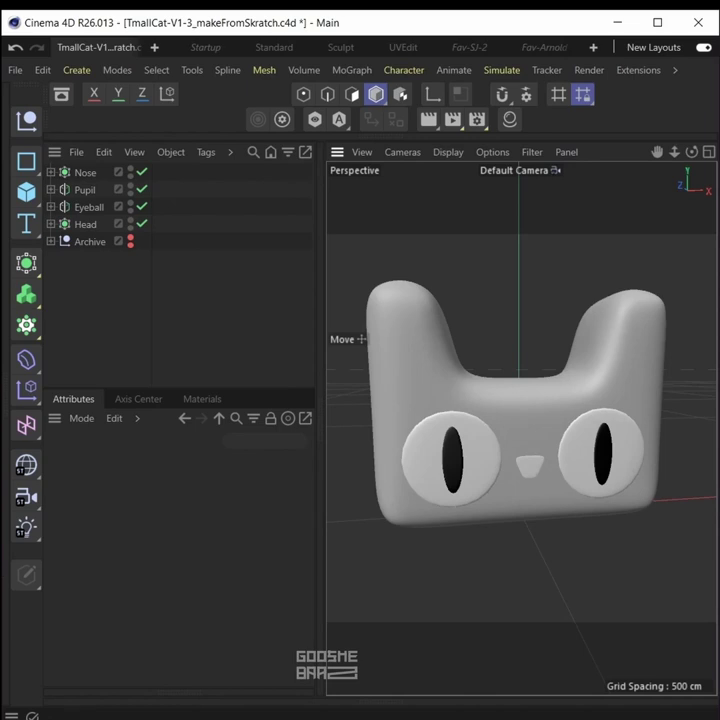
- Draw the right half of the mouth as a Bezier J-shaped spline in the front view, running down from the nose and curving outward
{"action": "key", "text": "alt+Tab"}
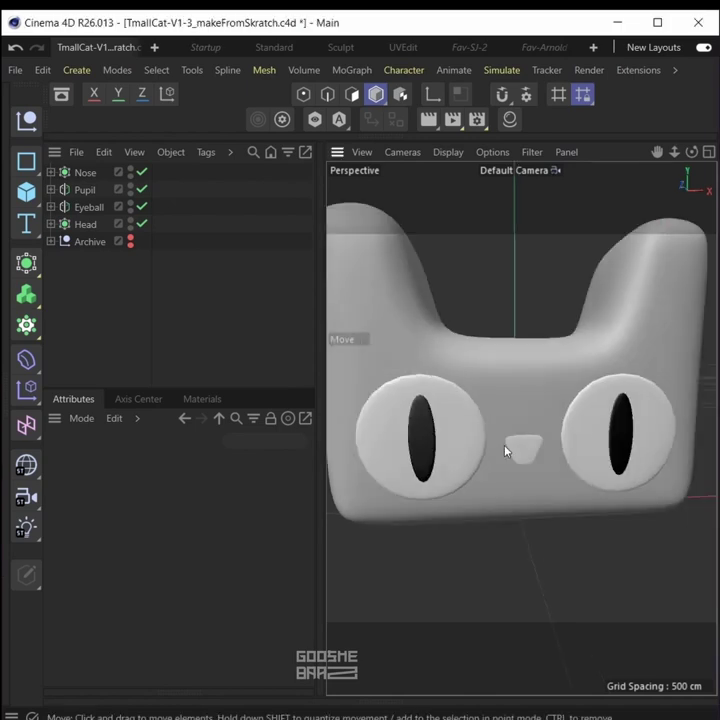
{"action": "middle_click", "coordinate": [505, 448]}
{"action": "middle_click", "coordinate": [560, 537]}
{"action": "right_click_drag", "start_coordinate": [495, 538], "coordinate": [511, 513], "text": "alt"}
{"action": "scroll", "coordinate": [490, 545], "scroll_direction": "down", "scroll_amount": 3}
{"action": "left_click", "coordinate": [229, 70]}
{"action": "left_click", "coordinate": [270, 119]}
{"action": "scroll", "coordinate": [505, 510], "scroll_direction": "up", "scroll_amount": 5}
{"action": "middle_click_drag", "start_coordinate": [484, 515], "coordinate": [475, 515], "text": "alt"}
{"action": "right_click_drag", "start_coordinate": [476, 515], "coordinate": [471, 515], "text": "alt"}
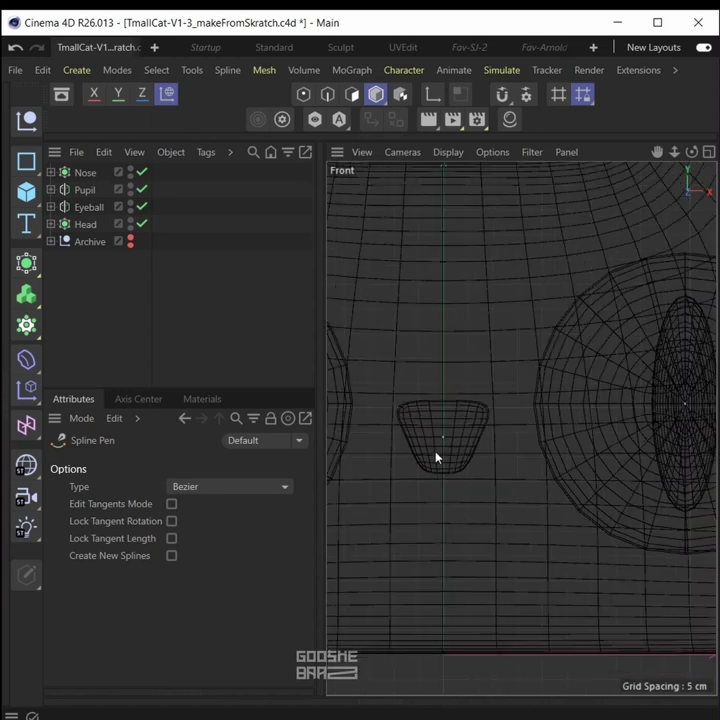
{"action": "scroll", "coordinate": [489, 560], "scroll_direction": "up", "scroll_amount": 4}
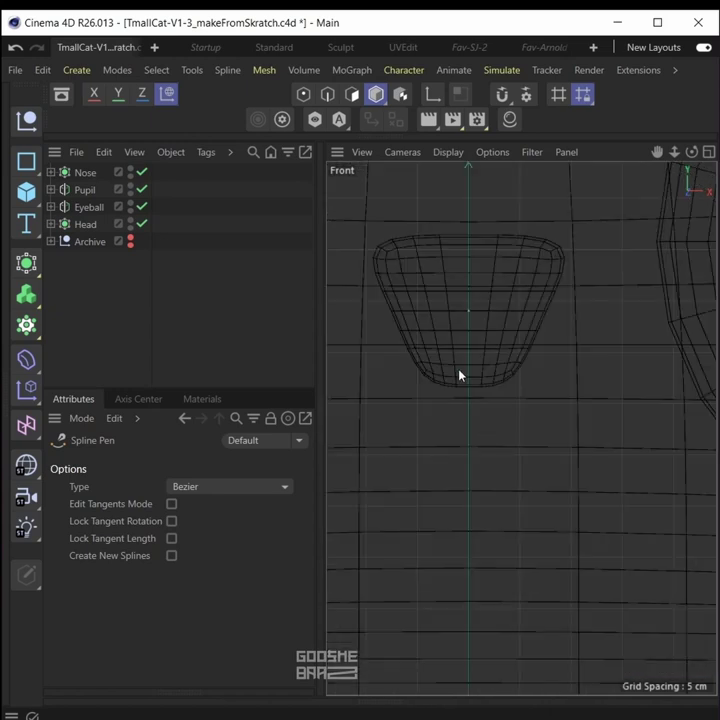
{"action": "left_click", "coordinate": [466, 291]}
{"action": "left_click", "coordinate": [469, 423]}
{"action": "left_click_drag", "start_coordinate": [540, 492], "coordinate": [586, 497]}
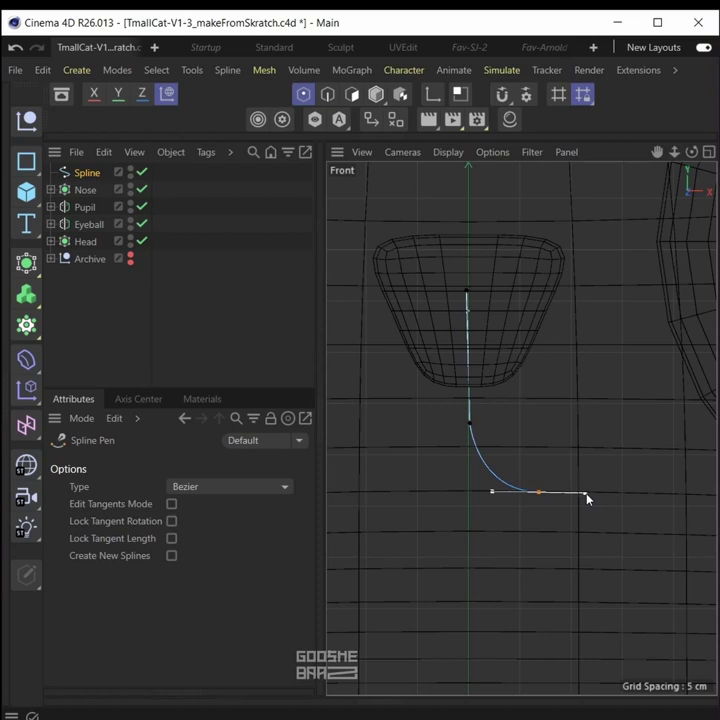
{"action": "left_click", "coordinate": [615, 424]}
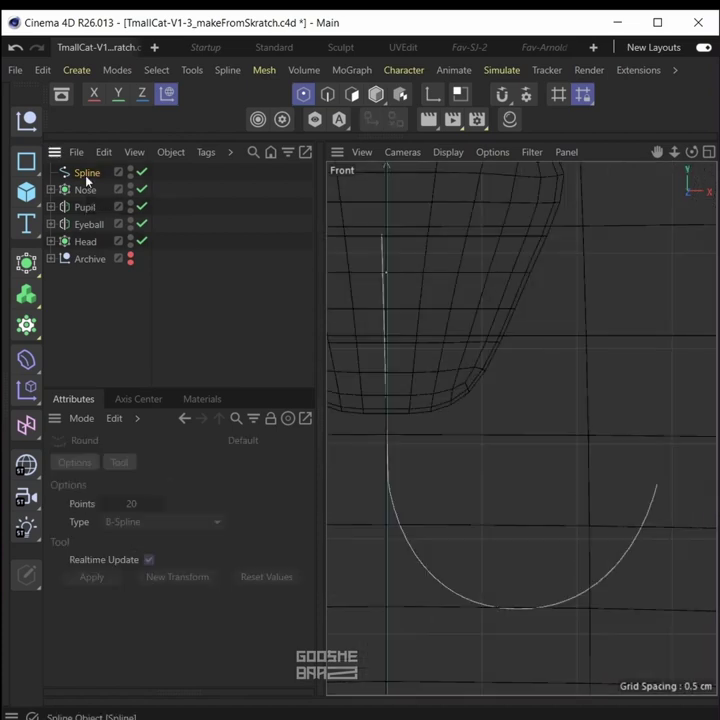
- Subdivide the mouth Spline to add points between the existing ones, and return to model mode
{"action": "left_click", "coordinate": [87, 176]}
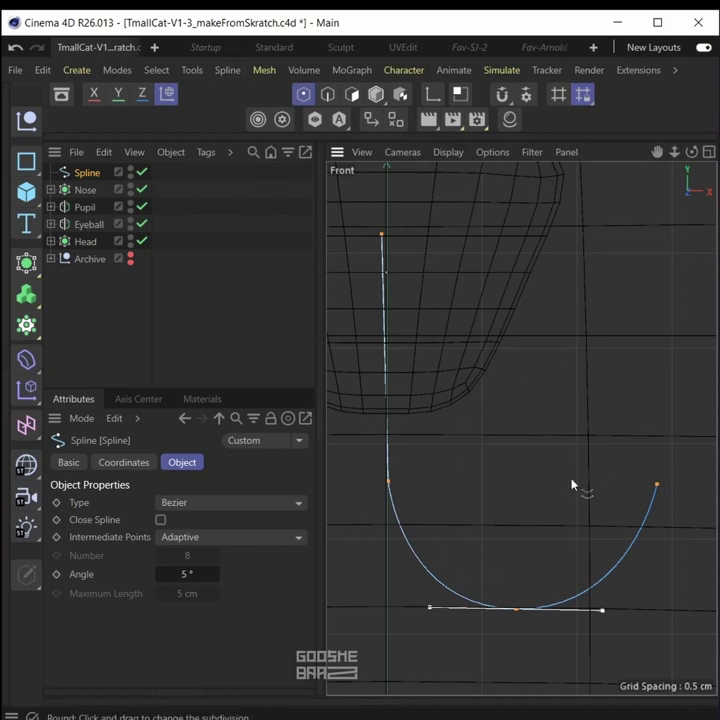
{"action": "left_click", "coordinate": [228, 70]}
{"action": "mouse_move", "coordinate": [287, 252]}
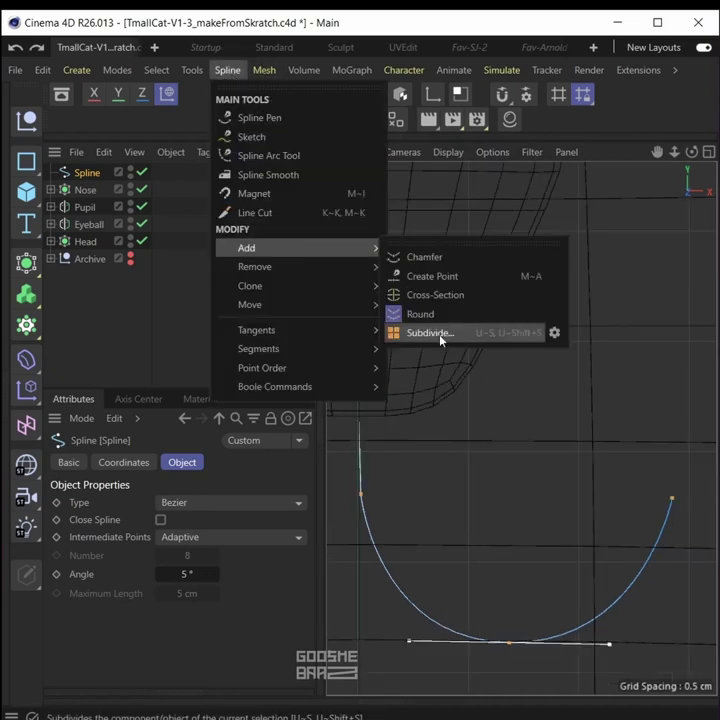
{"action": "left_click", "coordinate": [440, 333]}
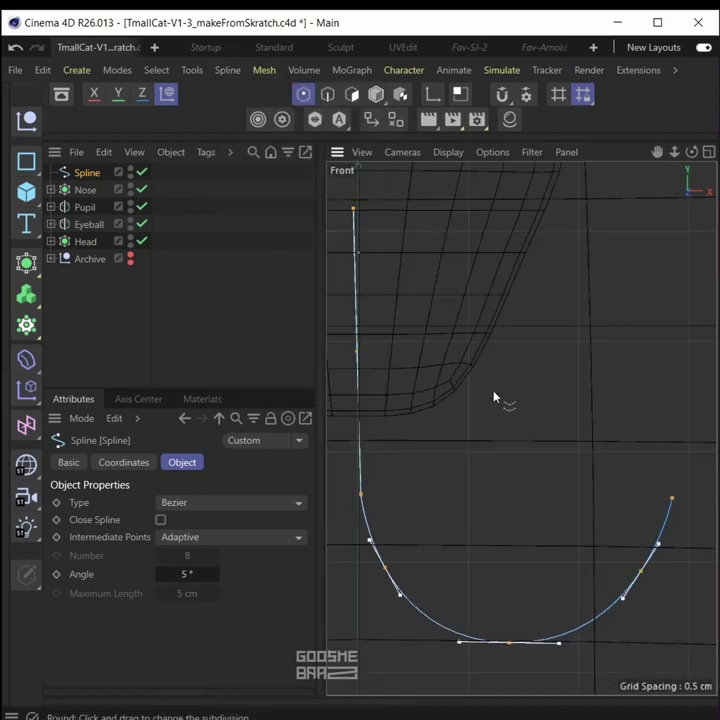
{"action": "left_click", "coordinate": [375, 94]}
- Hide the Nose so the face area behind the mouth spline is clear
{"action": "scroll", "coordinate": [458, 413], "scroll_direction": "down", "scroll_amount": 3}
{"action": "key", "text": "F1"}
{"action": "mouse_move", "coordinate": [477, 479]}
{"action": "left_mouse_down", "text": "alt"}
{"action": "mouse_move", "coordinate": [559, 498]}
{"action": "mouse_move", "coordinate": [538, 499]}
{"action": "mouse_move", "coordinate": [491, 480]}
{"action": "mouse_move", "coordinate": [479, 490]}
{"action": "left_mouse_up", "text": "alt"}
{"action": "left_click", "coordinate": [133, 192]}
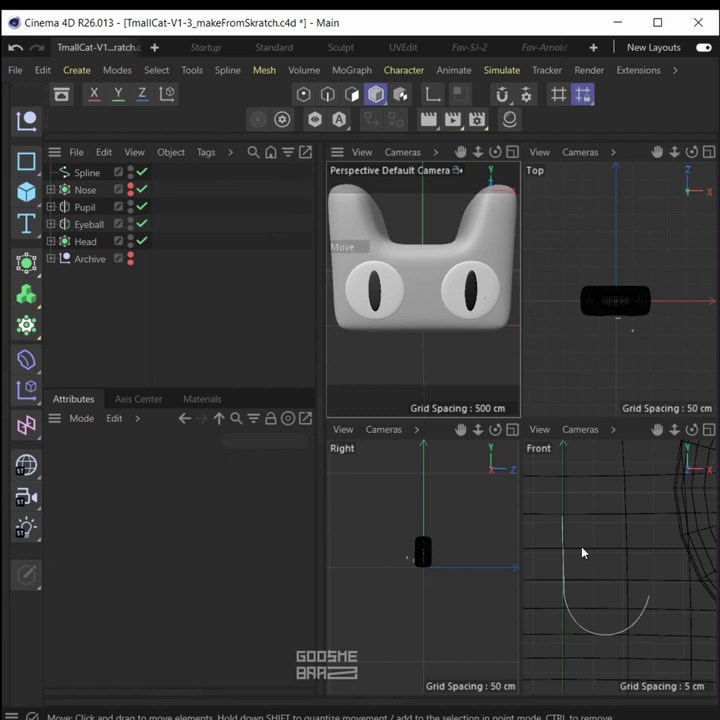
- Project the mouth Spline onto the head from the front view and check its fit from several angles
{"action": "middle_click", "coordinate": [548, 544]}
{"action": "right_click_drag", "start_coordinate": [543, 540], "coordinate": [449, 552], "text": "alt"}
{"action": "scroll", "coordinate": [448, 553], "scroll_direction": "down", "scroll_amount": 2}
{"action": "left_click", "coordinate": [88, 174]}
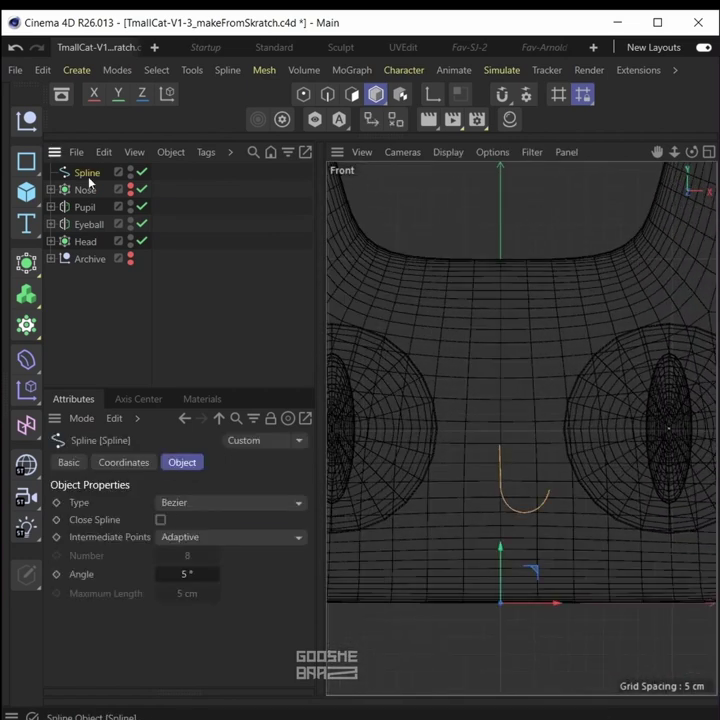
{"action": "left_click", "coordinate": [228, 71]}
{"action": "mouse_move", "coordinate": [330, 311]}
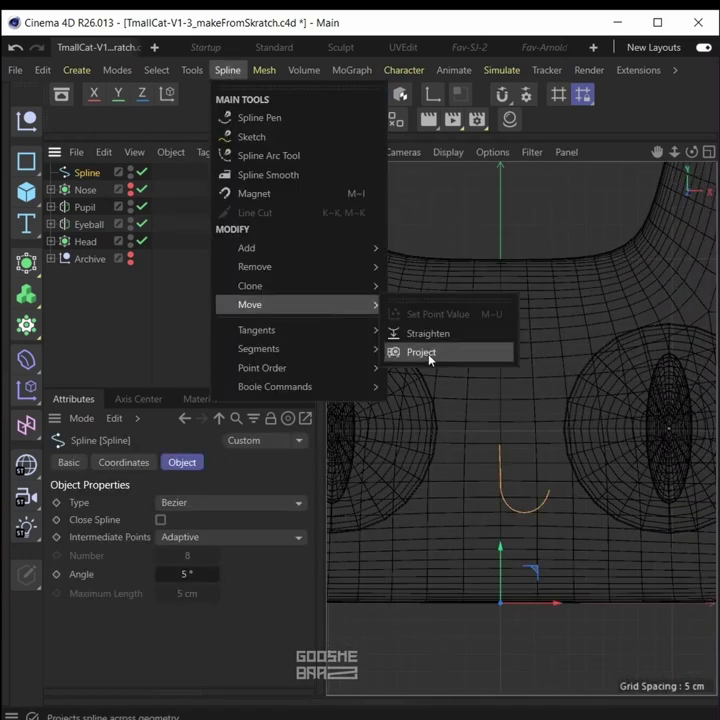
{"action": "left_click", "coordinate": [429, 353]}
{"action": "left_click", "coordinate": [160, 504]}
{"action": "left_click", "coordinate": [169, 512]}
{"action": "key", "text": "F1"}
{"action": "left_click_drag", "start_coordinate": [487, 500], "coordinate": [522, 437], "text": "alt"}
{"action": "key", "text": "e"}
{"action": "left_click_drag", "start_coordinate": [603, 537], "coordinate": [501, 505], "text": "alt"}
{"action": "key", "text": "F4"}
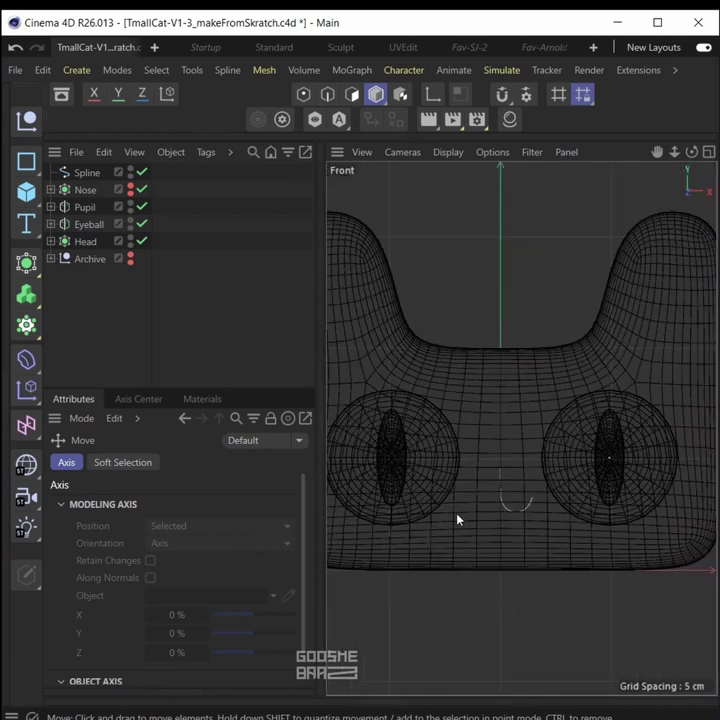
- Add a Sweep generator and an n-Side spline for the mouth's cross-section
{"action": "left_click", "coordinate": [26, 262]}
{"action": "left_click", "coordinate": [218, 368]}
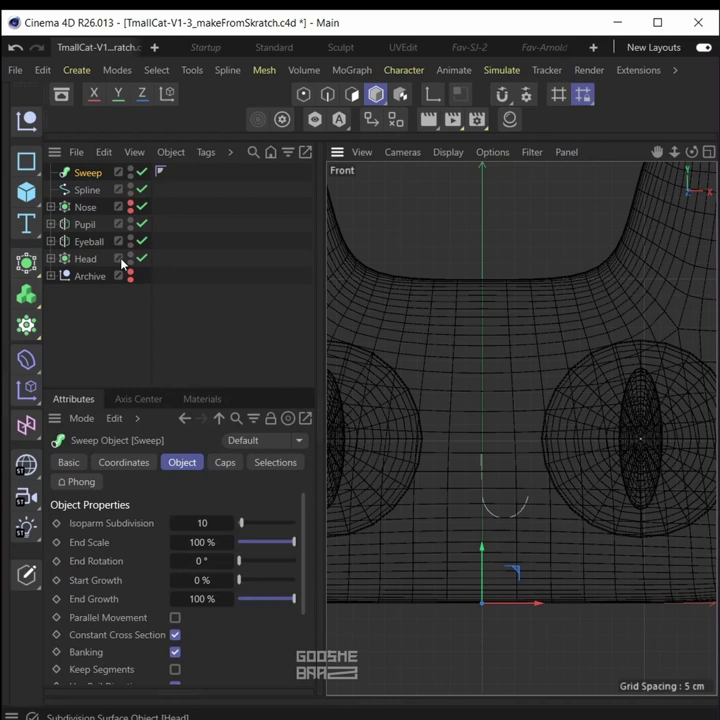
{"action": "left_click", "coordinate": [26, 162]}
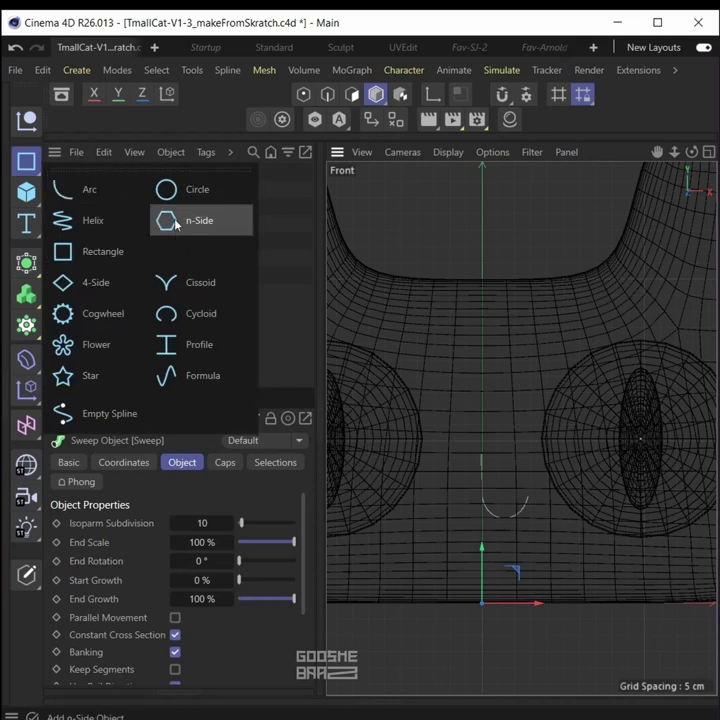
{"action": "left_click", "coordinate": [203, 226]}
- Scale the n-Side spline down to a radius of about 3.353 cm
{"action": "scroll", "coordinate": [514, 436], "scroll_direction": "down", "scroll_amount": 5}
{"action": "key", "text": "t"}
{"action": "left_click_drag", "start_coordinate": [612, 468], "coordinate": [20, 565]}
{"action": "scroll", "coordinate": [493, 483], "scroll_direction": "up", "scroll_amount": 8}
{"action": "left_click_drag", "start_coordinate": [617, 494], "coordinate": [322, 578]}
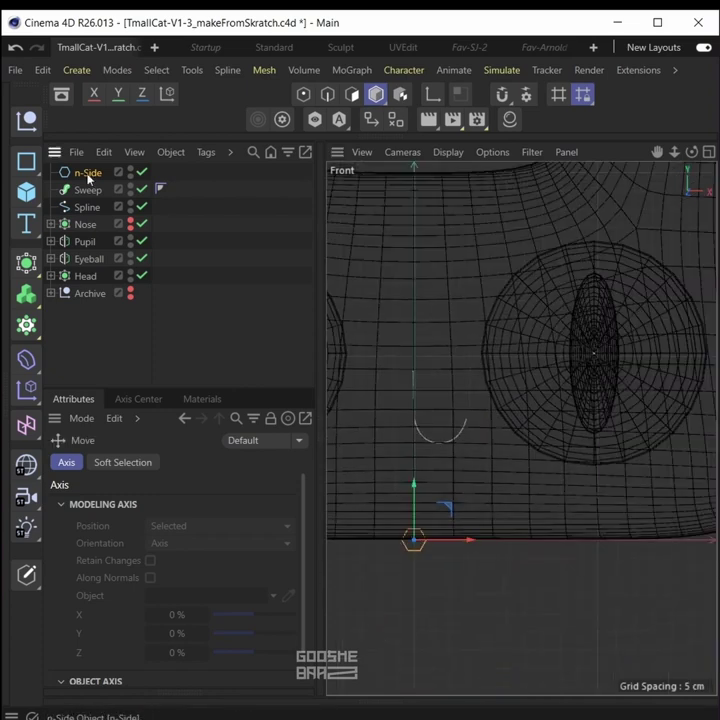
- Place the n-Side and the mouth Spline inside the Sweep, with the n-Side above as the profile
{"action": "left_click_drag", "start_coordinate": [88, 176], "coordinate": [93, 201]}
{"action": "left_click", "coordinate": [83, 211]}
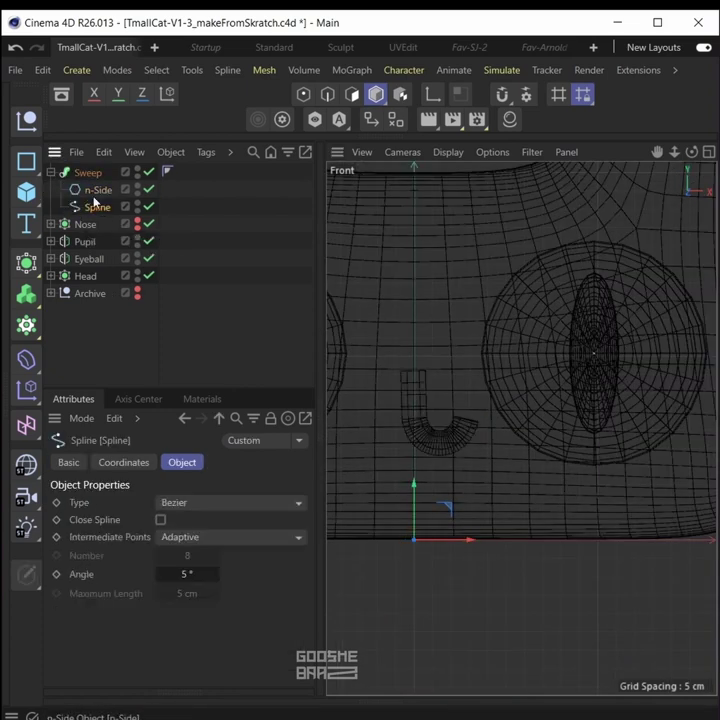
{"action": "middle_click", "coordinate": [426, 321]}
{"action": "middle_click", "coordinate": [426, 321]}
{"action": "scroll", "coordinate": [535, 490], "scroll_direction": "up", "scroll_amount": 5}
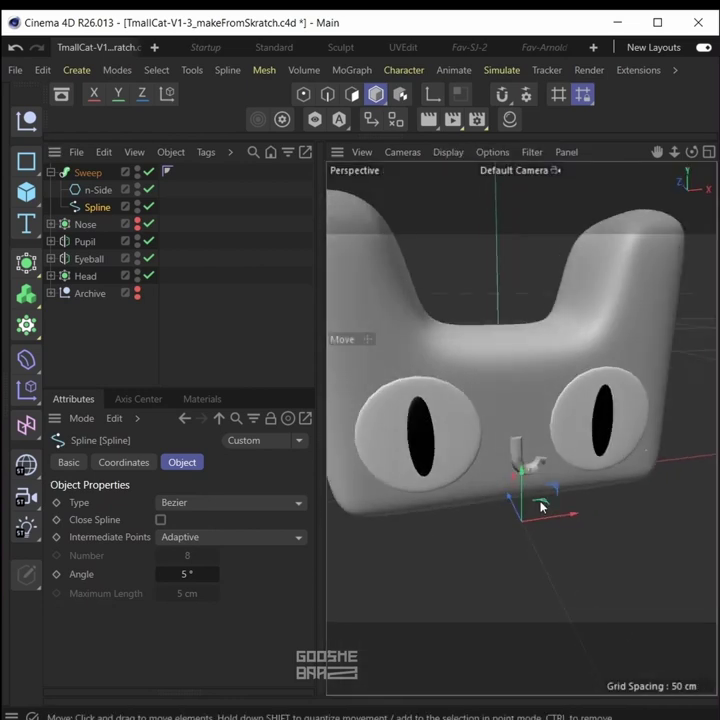
- Set the n-Side profile's plane to XZ and check the swept mouth in the front view
{"action": "left_click", "coordinate": [92, 190]}
{"action": "left_click", "coordinate": [262, 578]}
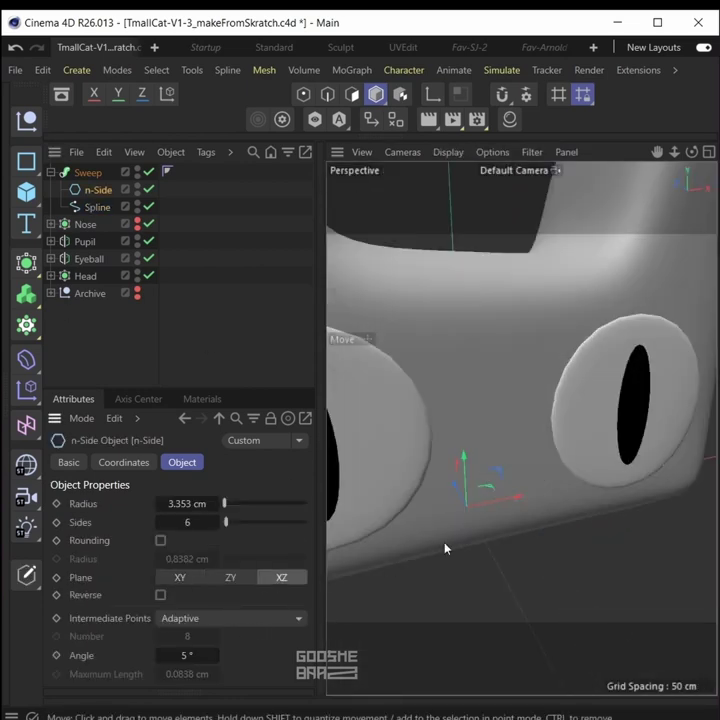
{"action": "key", "text": "F4"}
{"action": "scroll", "coordinate": [461, 421], "scroll_direction": "up", "scroll_amount": 6}
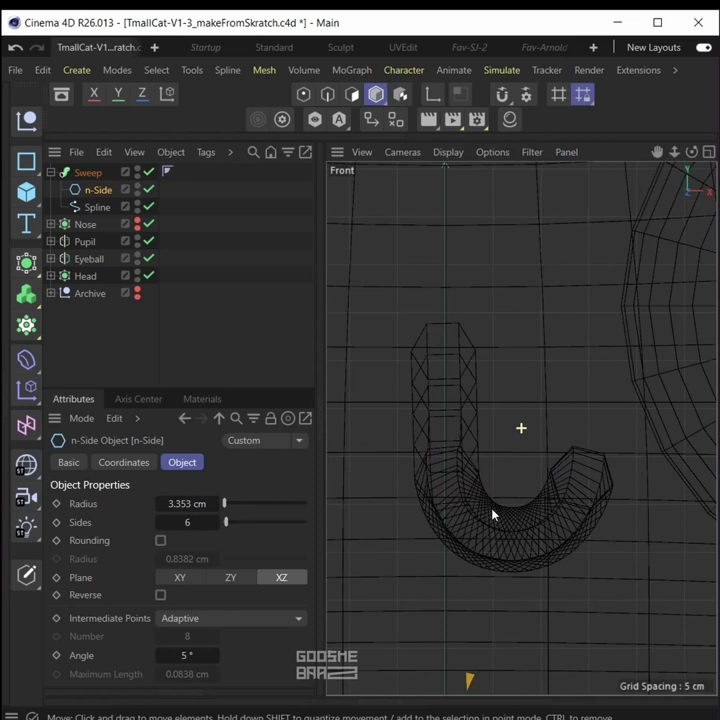
{"action": "middle_click_drag", "start_coordinate": [492, 515], "coordinate": [496, 519], "text": "alt"}
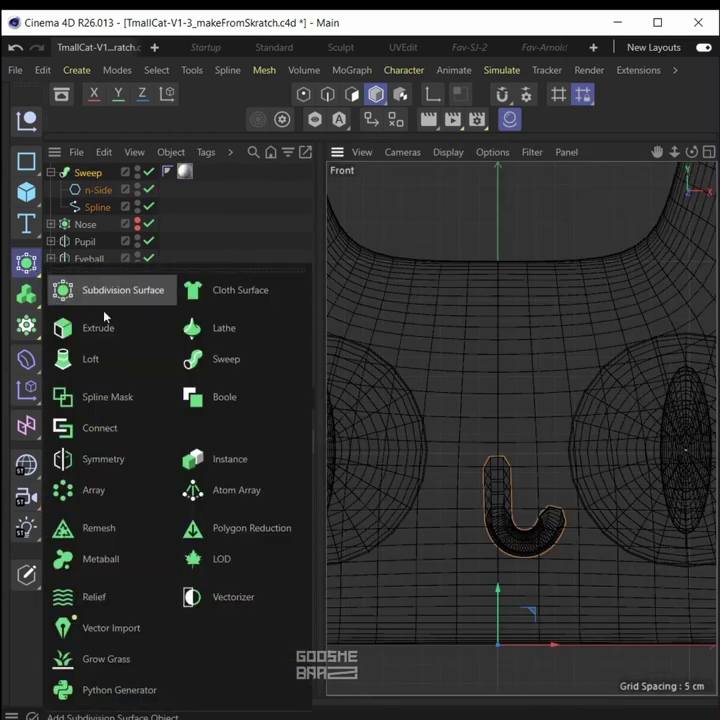
- Mirror the mouth Sweep with a Symmetry object and wrap the Symmetry in a Connect object
{"action": "left_click", "coordinate": [112, 461], "text": "alt"}
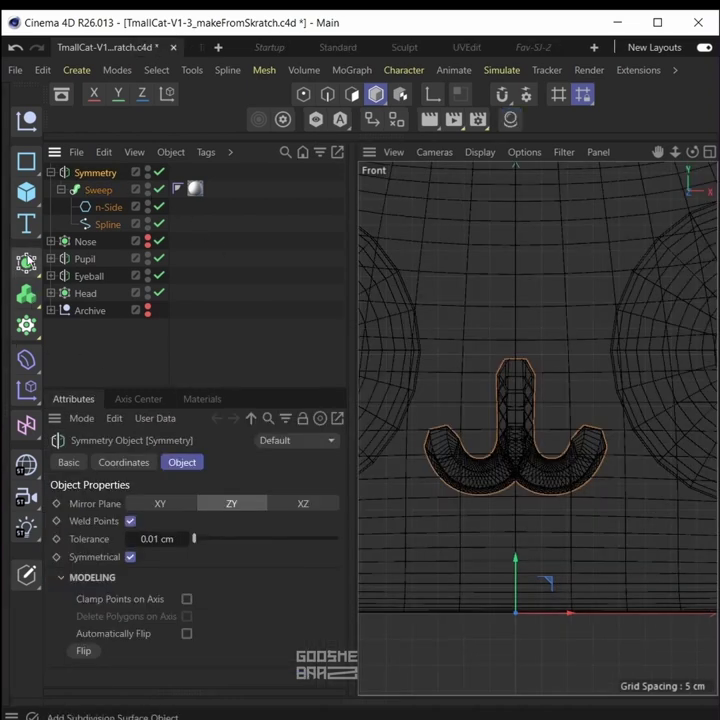
{"action": "left_click", "coordinate": [22, 266]}
{"action": "left_click", "coordinate": [100, 428], "text": "alt"}
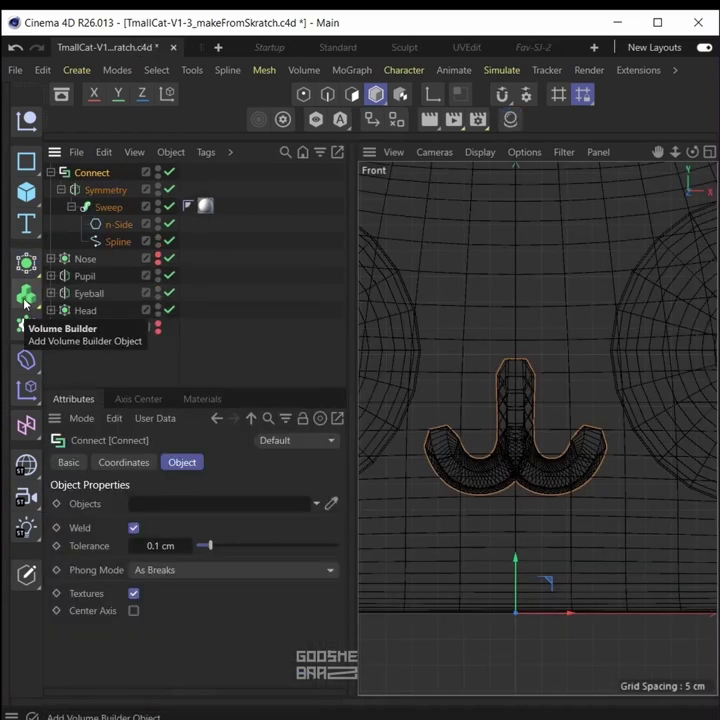
- Place the Connect object in a Volume Builder and wrap that in a Volume Mesher
{"action": "left_click", "coordinate": [26, 305]}
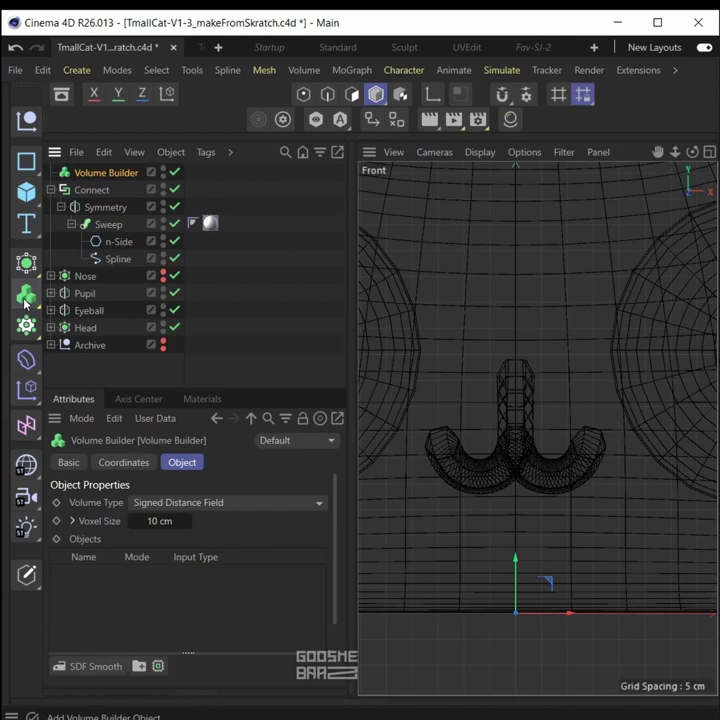
{"action": "mouse_move", "coordinate": [140, 193]}
{"action": "left_mouse_down"}
{"action": "mouse_move", "coordinate": [145, 170]}
{"action": "mouse_move", "coordinate": [138, 175]}
{"action": "left_mouse_up"}
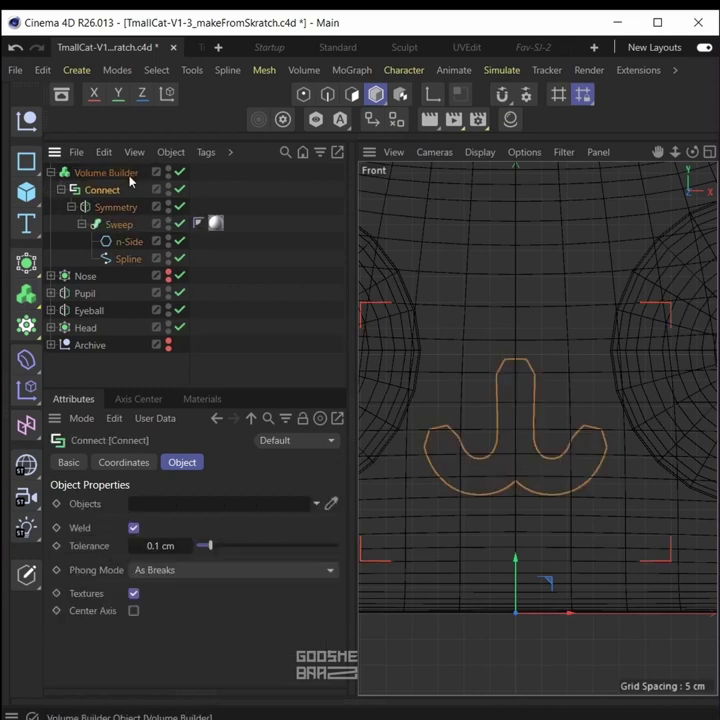
{"action": "left_click", "coordinate": [26, 292]}
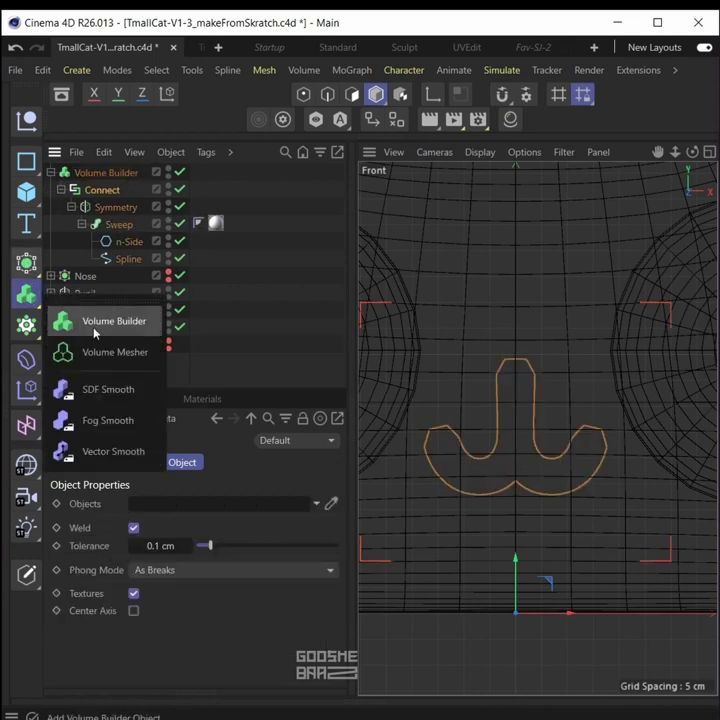
{"action": "left_click", "coordinate": [110, 350], "text": "alt"}
{"action": "left_click_drag", "start_coordinate": [136, 168], "coordinate": [127, 175]}
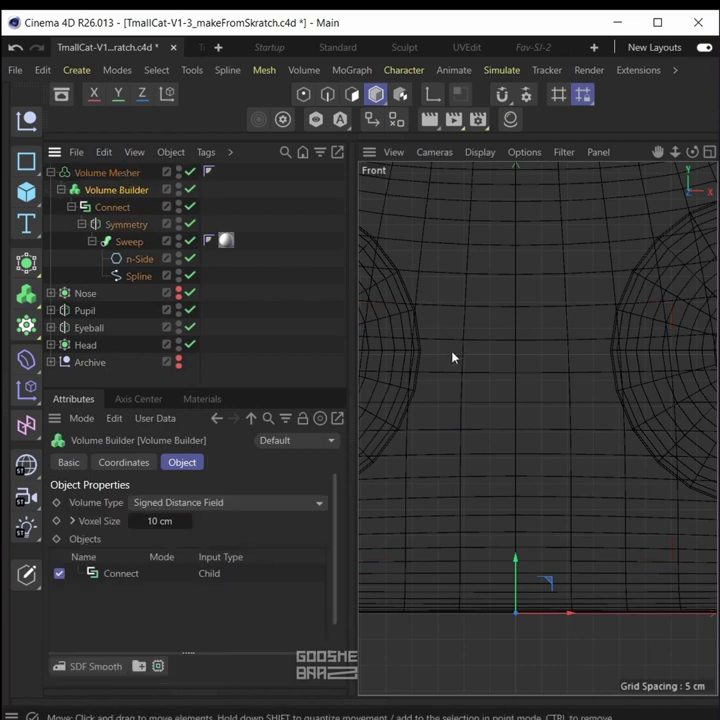
- Disable the Volume Mesher and set the Volume Builder's Voxel Size to 0.2 cm
{"action": "key", "text": "F1"}
{"action": "mouse_move", "coordinate": [474, 508]}
{"action": "left_mouse_down", "text": "alt"}
{"action": "mouse_move", "coordinate": [538, 518]}
{"action": "mouse_move", "coordinate": [495, 493]}
{"action": "mouse_move", "coordinate": [458, 490]}
{"action": "left_mouse_up", "text": "alt"}
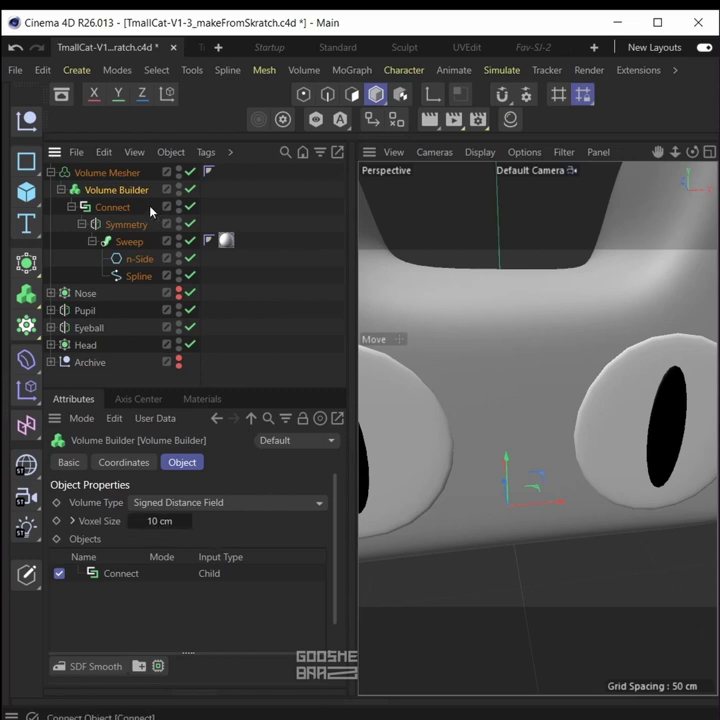
{"action": "left_click", "coordinate": [189, 173]}
{"action": "left_click_drag", "start_coordinate": [132, 521], "coordinate": [107, 521]}
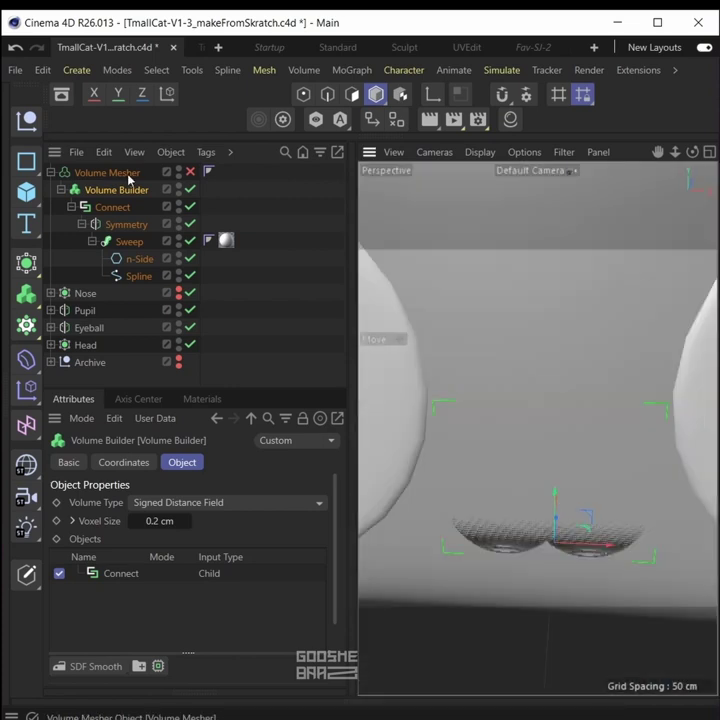
- Re-enable the Volume Mesher and set its Voxel Range Threshold to 65%
{"action": "left_click", "coordinate": [133, 175]}
{"action": "left_click", "coordinate": [190, 172]}
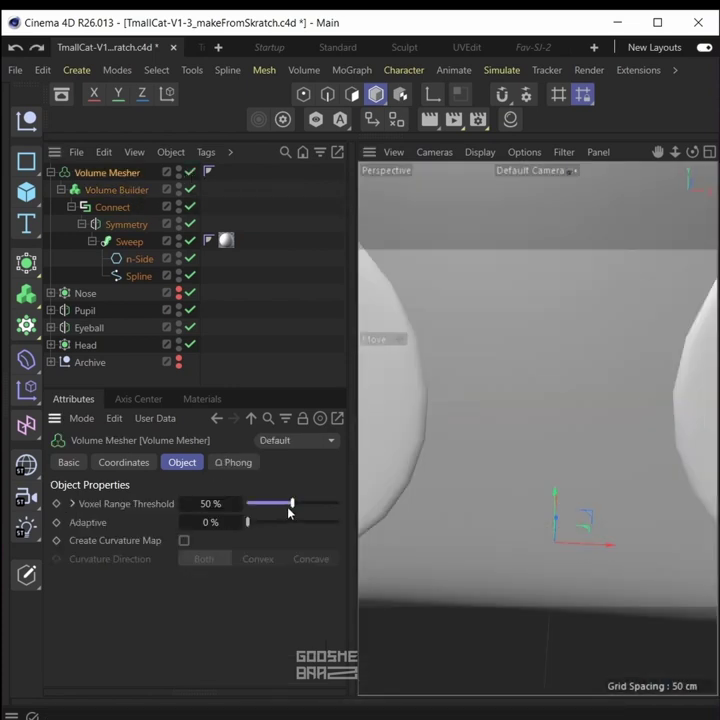
{"action": "left_click_drag", "start_coordinate": [292, 506], "coordinate": [306, 506]}
{"action": "left_click_drag", "start_coordinate": [464, 481], "coordinate": [529, 433], "text": "alt"}
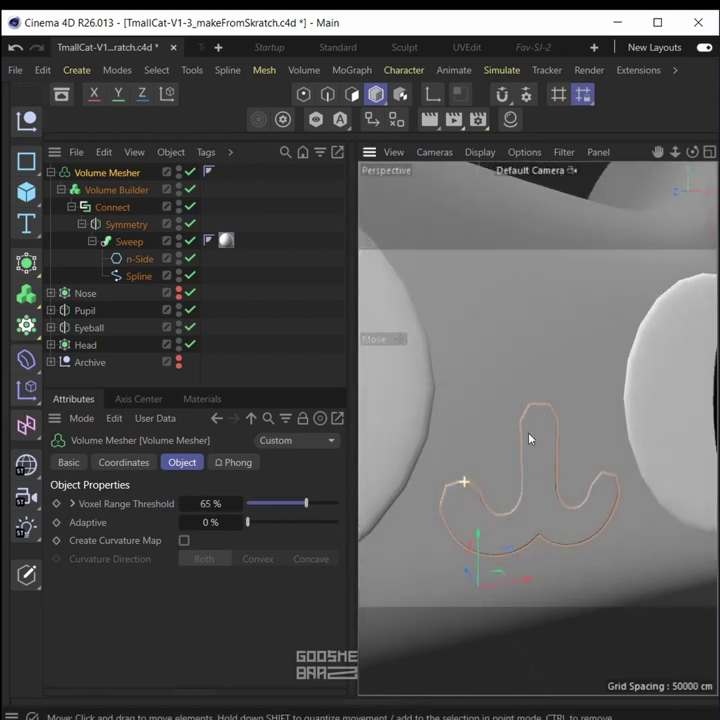
- Wrap the Volume Mesher in a Remesh generator with a Mesh Density of 50% and Symmetric X enabled
{"action": "key", "text": "F4"}
{"action": "left_click", "coordinate": [26, 262]}
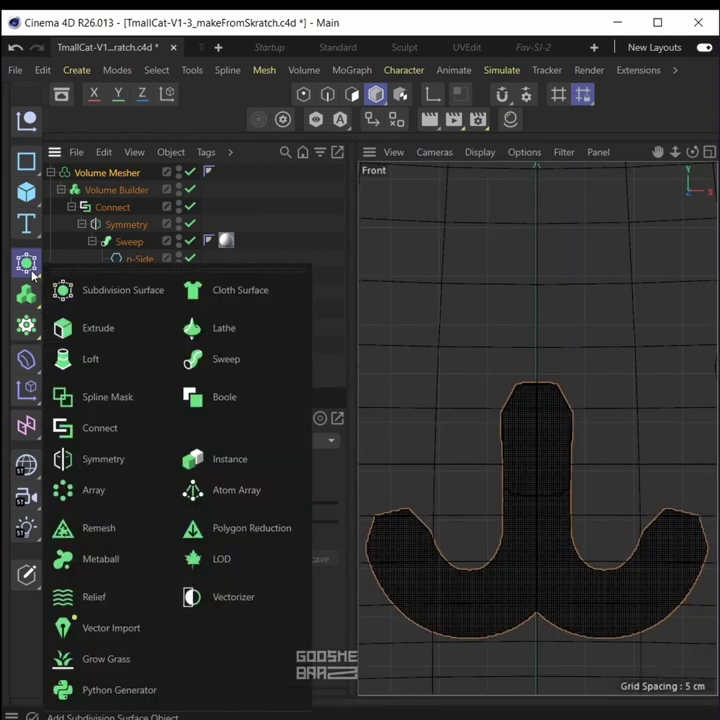
{"action": "left_click", "coordinate": [110, 529], "text": "alt"}
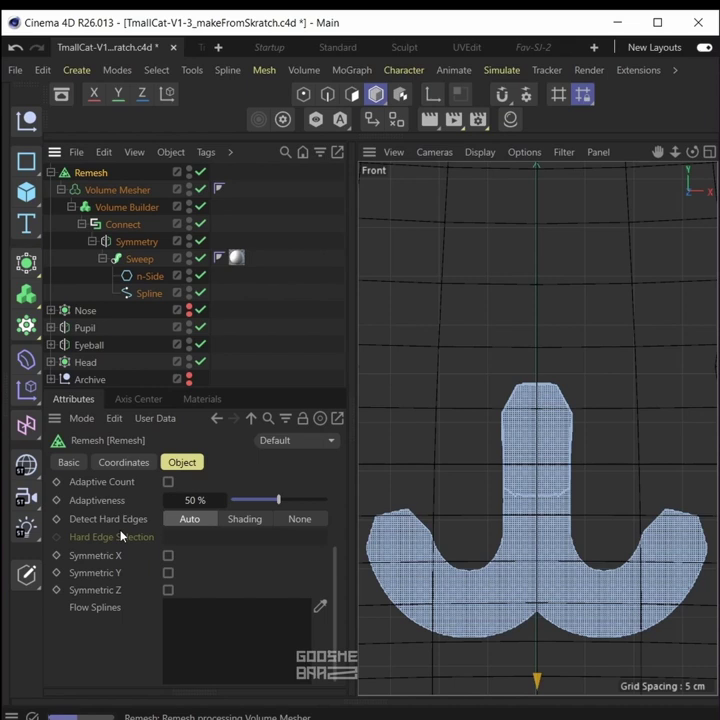
{"action": "scroll", "coordinate": [122, 537], "scroll_direction": "up", "scroll_amount": 3}
{"action": "double_click", "coordinate": [196, 541]}
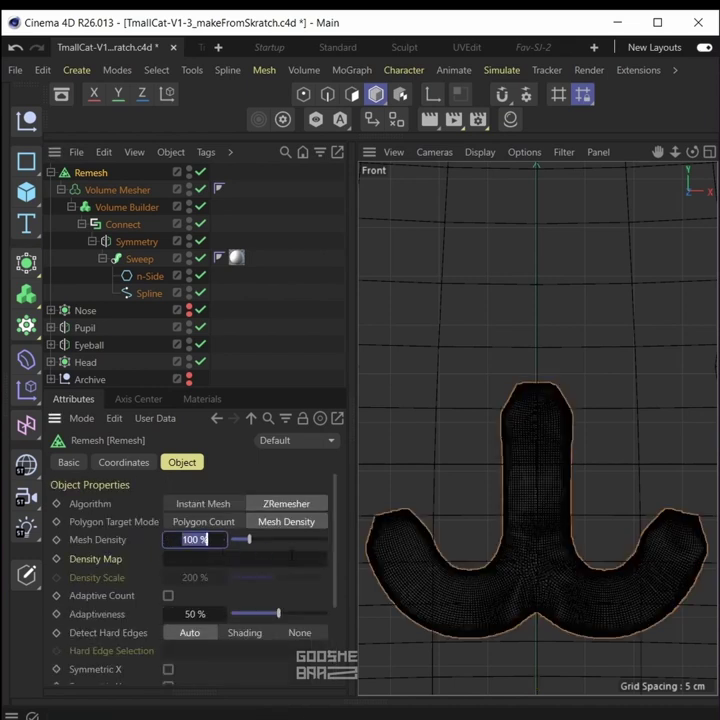
{"action": "type", "text": "50"}
{"action": "key", "text": "Return"}
{"action": "scroll", "coordinate": [88, 558], "scroll_direction": "down", "scroll_amount": 3}
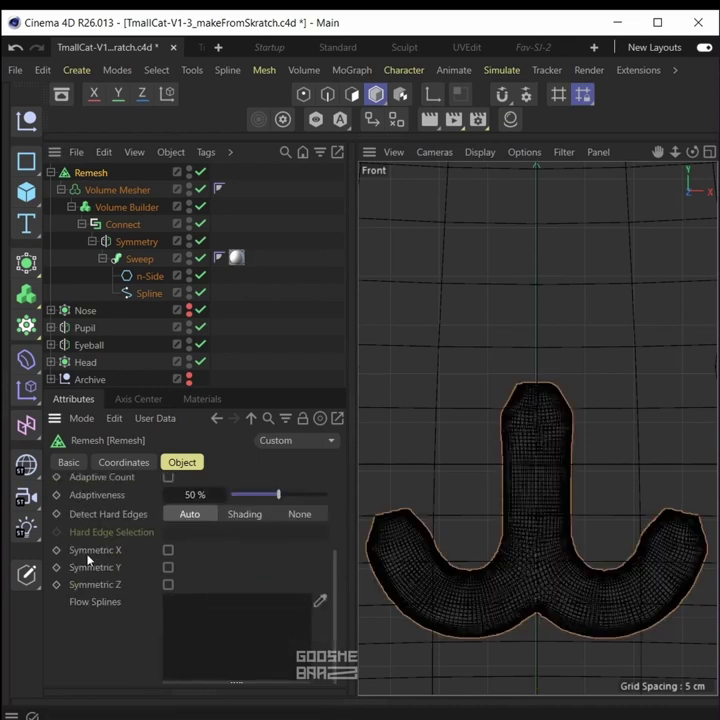
{"action": "left_click", "coordinate": [168, 550]}
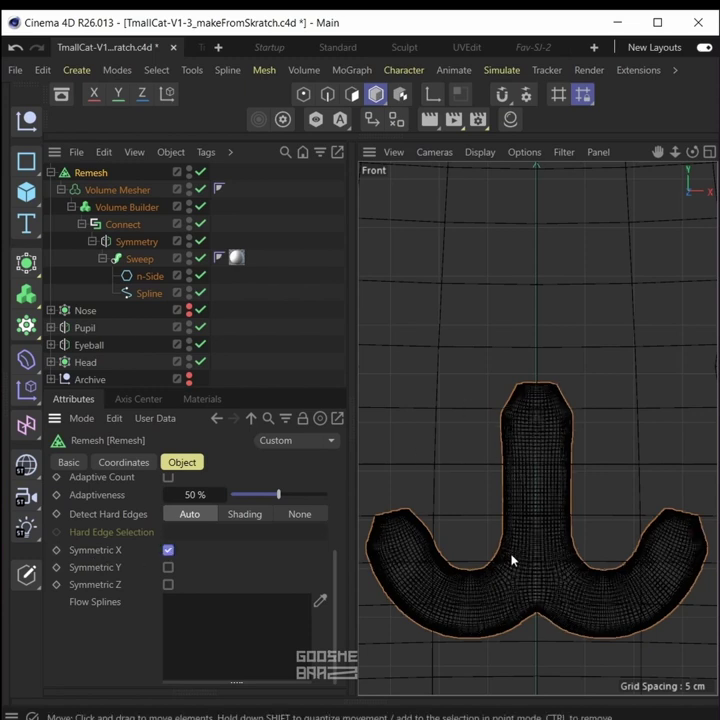
- Set the Sides of the mouth's n-Side profile spline to 15
{"action": "left_click", "coordinate": [148, 294]}
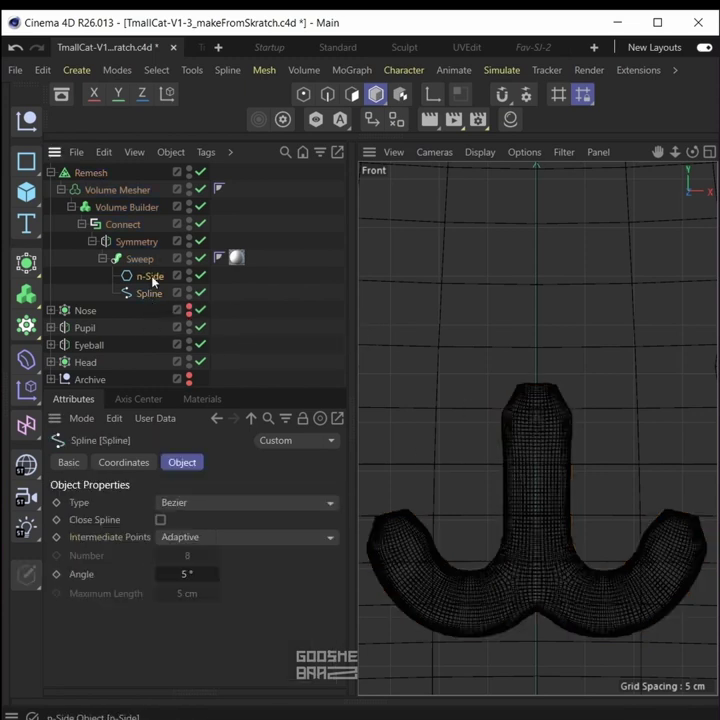
{"action": "left_click", "coordinate": [150, 277]}
{"action": "left_click_drag", "start_coordinate": [192, 523], "coordinate": [108, 222]}
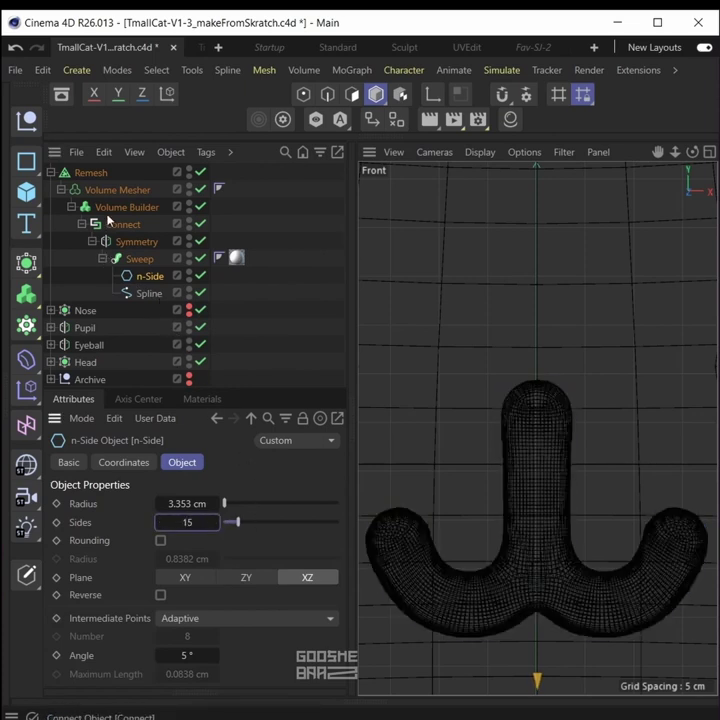
- Set the mouth Volume Builder's Voxel Size to 0.38 cm
{"action": "left_click", "coordinate": [116, 207]}
{"action": "left_click_drag", "start_coordinate": [185, 522], "coordinate": [165, 340]}
{"action": "middle_click", "coordinate": [466, 337]}
{"action": "middle_click", "coordinate": [466, 337]}
- Set the Remesh generator's Mesh Density to 25% and its Detect Hard Edges option to Shading
{"action": "left_click", "coordinate": [91, 173]}
{"action": "left_click", "coordinate": [210, 501]}
{"action": "scroll", "coordinate": [210, 503], "scroll_direction": "up", "scroll_amount": 5}
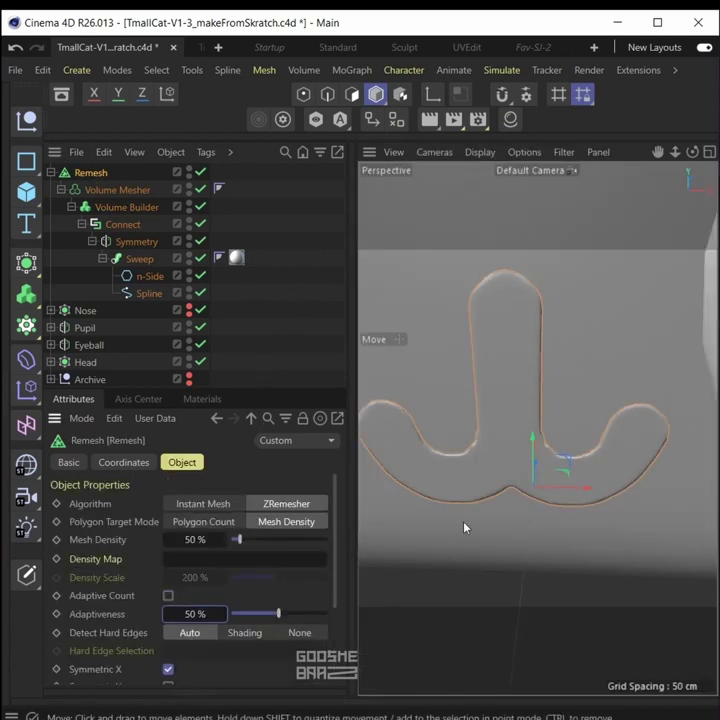
{"action": "middle_click", "coordinate": [570, 535]}
{"action": "middle_click", "coordinate": [570, 535]}
{"action": "double_click", "coordinate": [203, 540]}
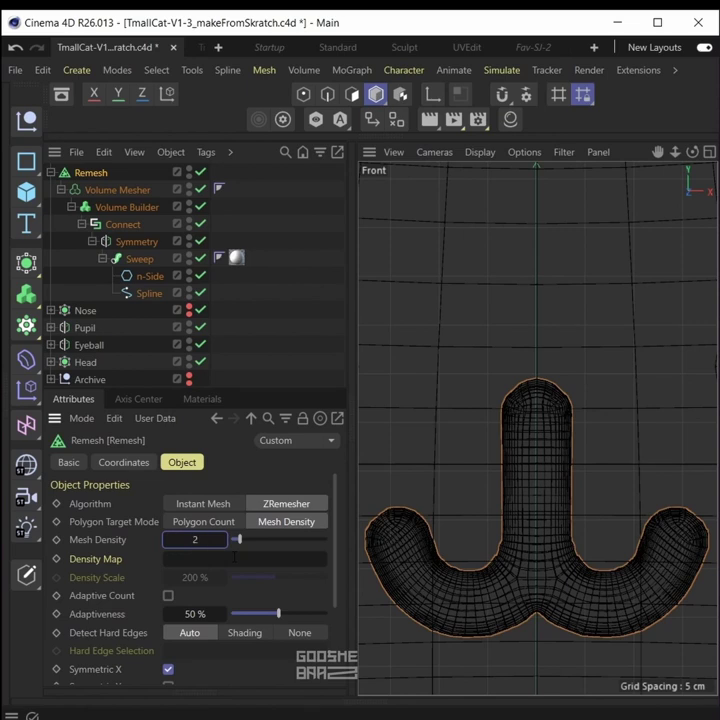
{"action": "type", "text": "25"}
{"action": "key", "text": "Return"}
{"action": "left_click", "coordinate": [244, 632]}
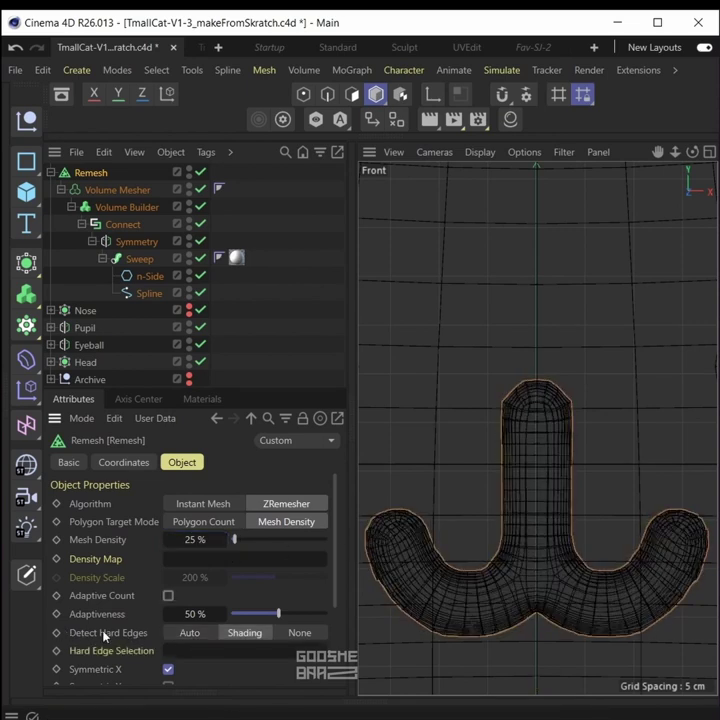
{"action": "scroll", "coordinate": [240, 638], "scroll_direction": "down", "scroll_amount": 5}
{"action": "middle_click", "coordinate": [466, 380]}
{"action": "middle_click", "coordinate": [466, 380]}
{"action": "mouse_move", "coordinate": [553, 529]}
{"action": "left_mouse_down", "text": "alt"}
{"action": "mouse_move", "coordinate": [514, 538]}
{"action": "mouse_move", "coordinate": [462, 532]}
{"action": "left_mouse_up", "text": "alt"}
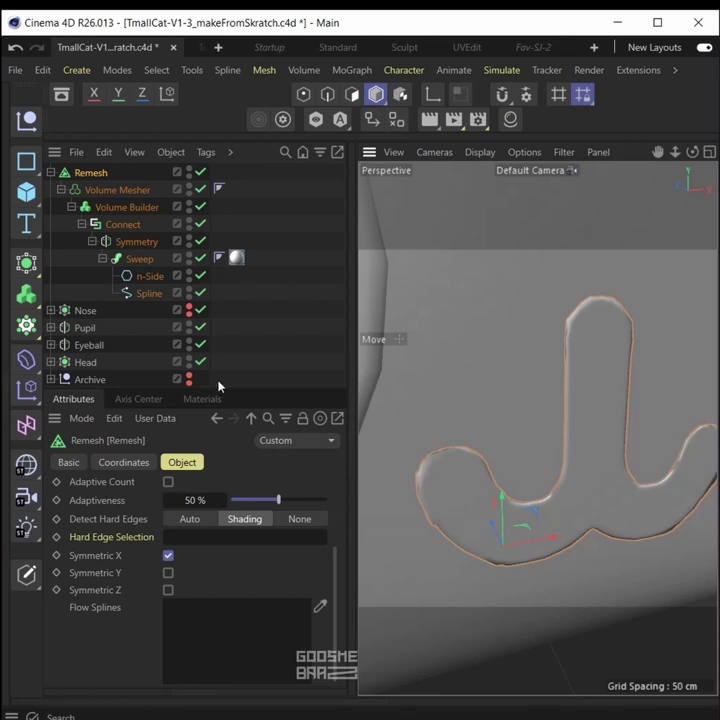
- Wrap the mouth's Remesh generator in a Subdivision Surface and check the smoothed mouth on the head
{"action": "left_click", "coordinate": [26, 293], "text": "alt"}
{"action": "key", "text": "F4"}
{"action": "scroll", "coordinate": [532, 537], "scroll_direction": "up", "scroll_amount": 4}
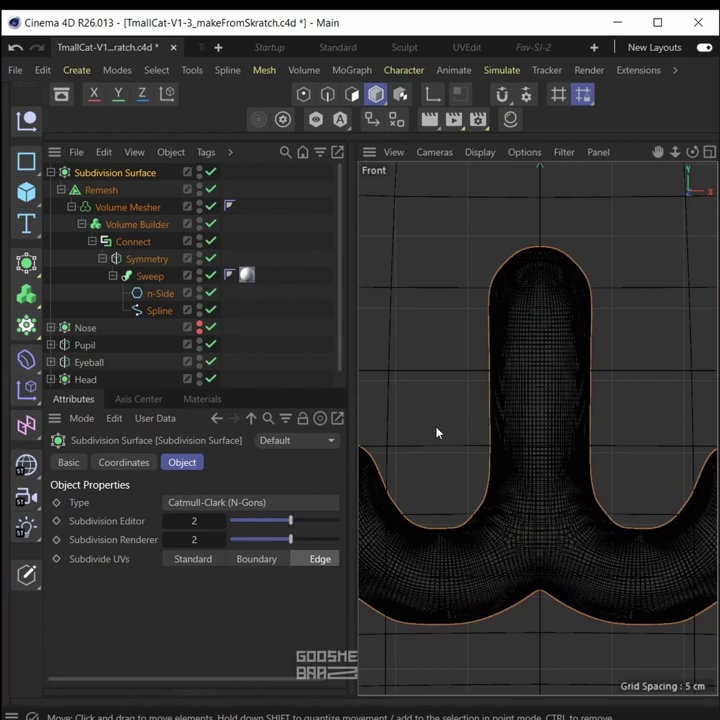
{"action": "left_click", "coordinate": [102, 189]}
{"action": "left_click", "coordinate": [118, 207]}
{"action": "left_click", "coordinate": [128, 224]}
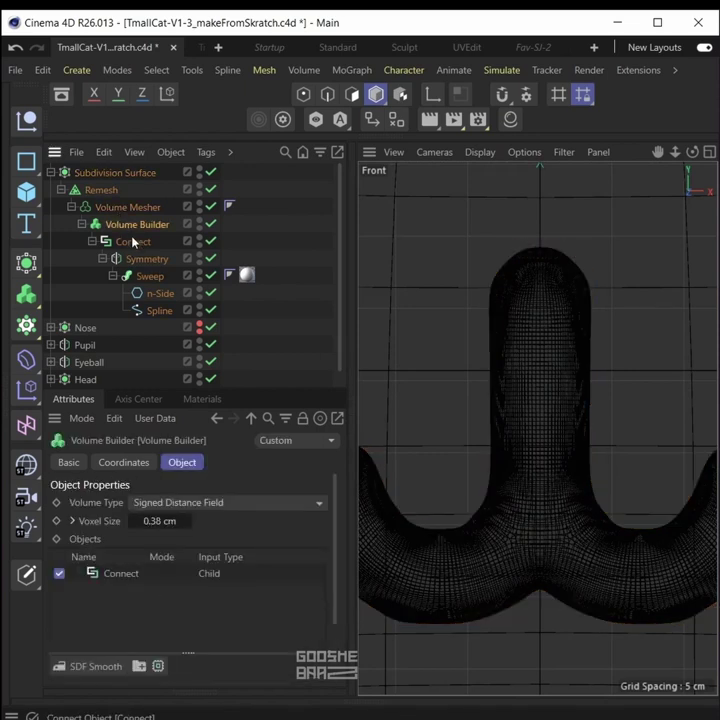
{"action": "left_click", "coordinate": [127, 207]}
{"action": "key", "text": "F1"}
{"action": "scroll", "coordinate": [561, 455], "scroll_direction": "down", "scroll_amount": 6}
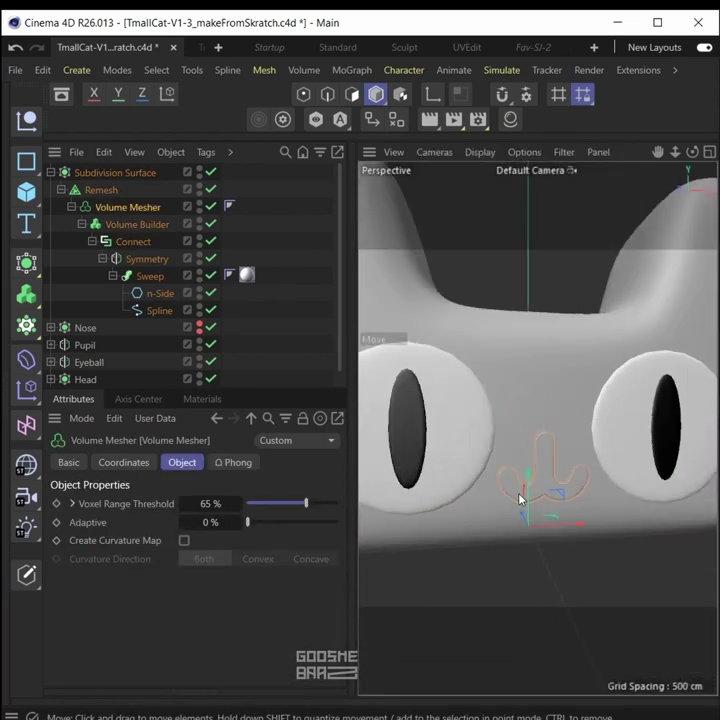
{"action": "left_click_drag", "start_coordinate": [512, 491], "coordinate": [520, 478], "text": "alt"}
- Move the material tag from the Sweep to the mouth's Subdivision Surface and make the Nose visible again
{"action": "left_click", "coordinate": [386, 555]}
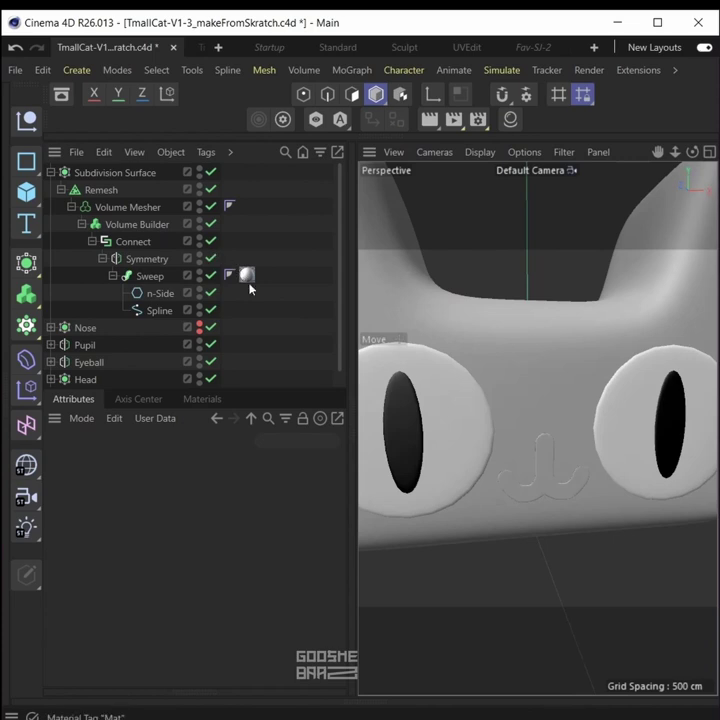
{"action": "left_click_drag", "start_coordinate": [249, 281], "coordinate": [245, 258]}
{"action": "left_click_drag", "start_coordinate": [222, 180], "coordinate": [226, 173]}
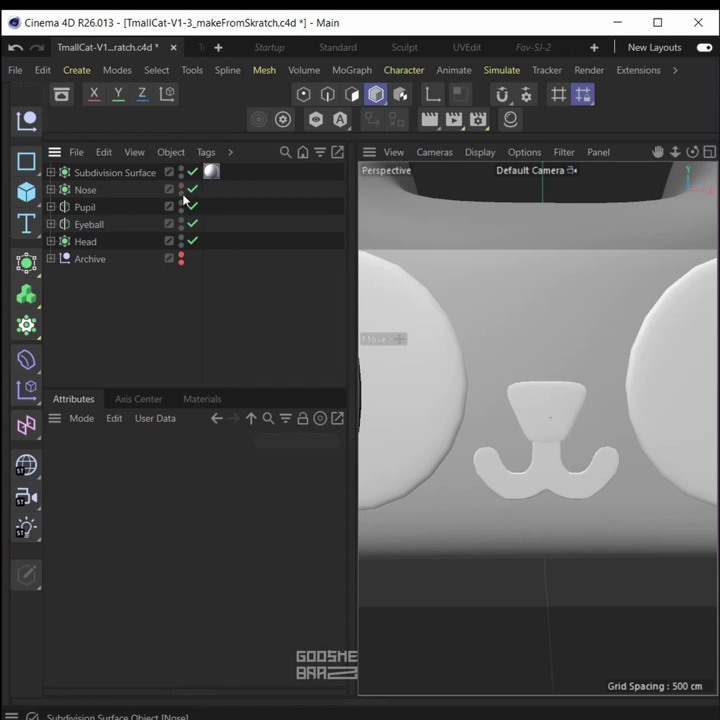
- Rename the mouth's Subdivision Surface as Mouth
{"action": "scroll", "coordinate": [498, 405], "scroll_direction": "down", "scroll_amount": 5}
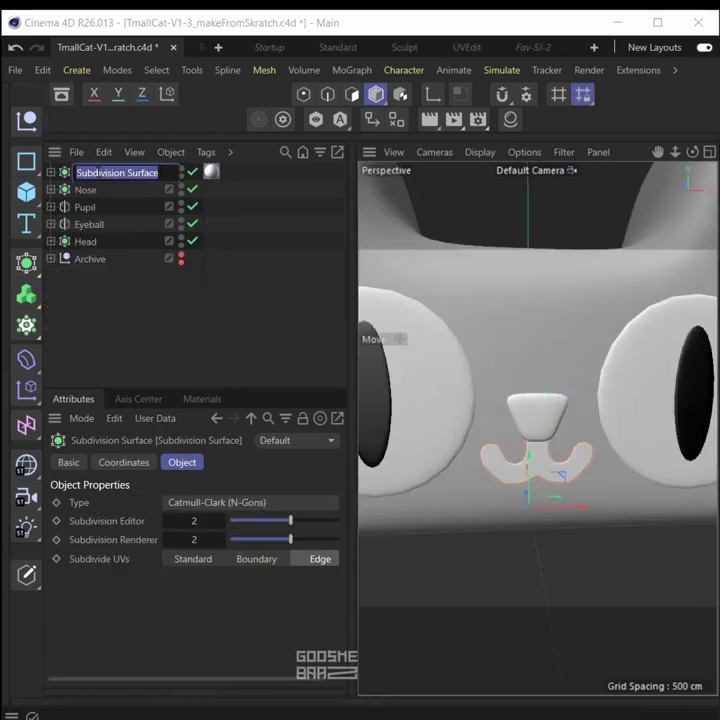
{"action": "type", "text": "Mouth"}
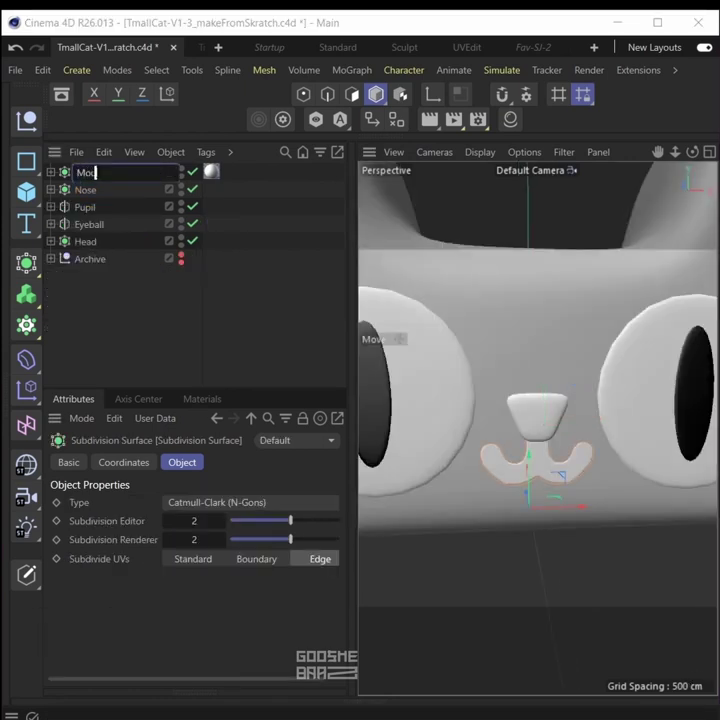
{"action": "key", "text": "Return"}
- Thin the mouth by setting its n-Side profile's Radius to 1.353 cm
{"action": "left_click", "coordinate": [155, 296]}
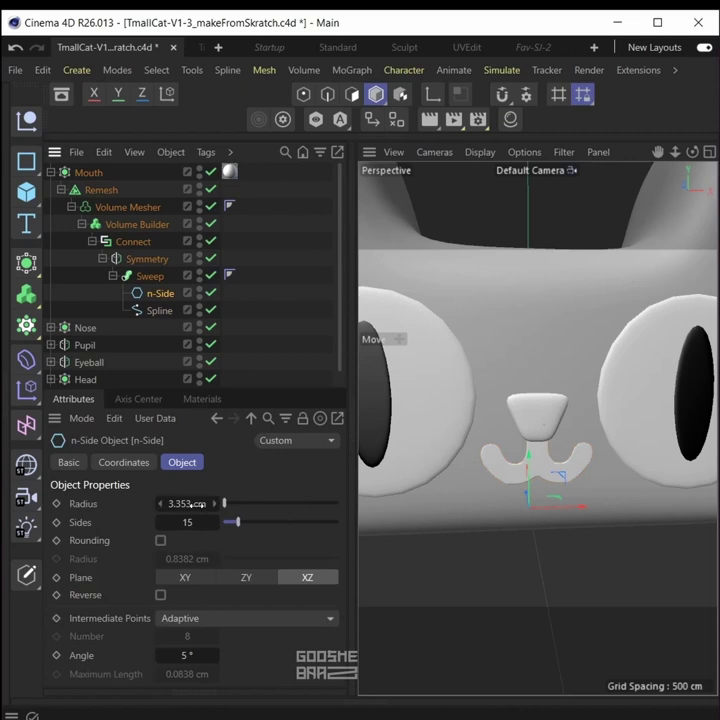
{"action": "type", "text": "1.353"}
{"action": "key", "text": "Return"}
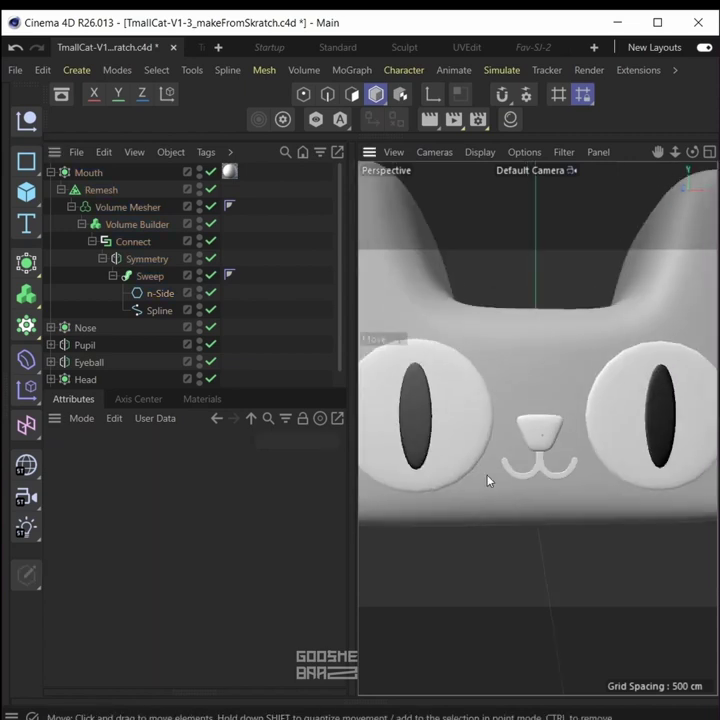
{"action": "left_click_drag", "start_coordinate": [487, 479], "coordinate": [563, 465], "text": "alt"}
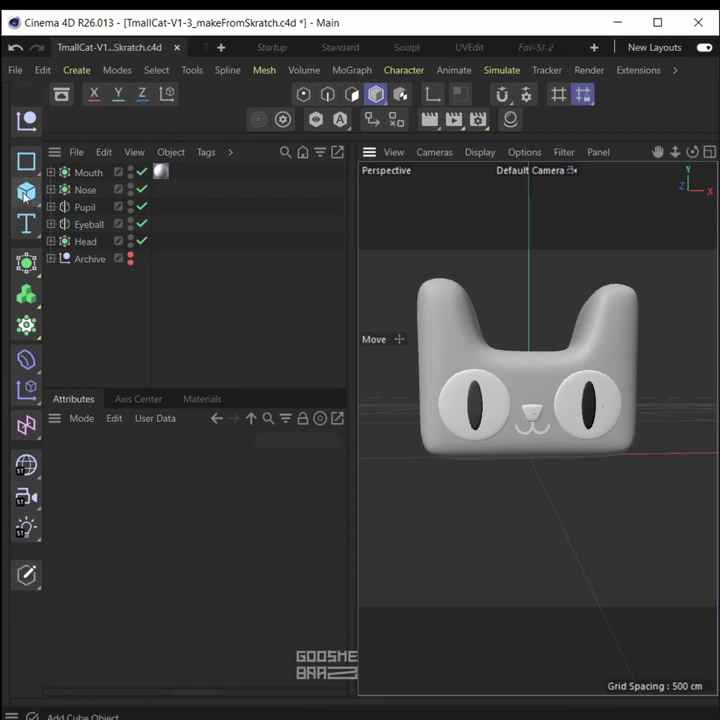
- Add a cube for the body and make it editable
{"action": "left_click", "coordinate": [26, 191]}
{"action": "key", "text": "c"}
{"action": "middle_click", "coordinate": [509, 428]}
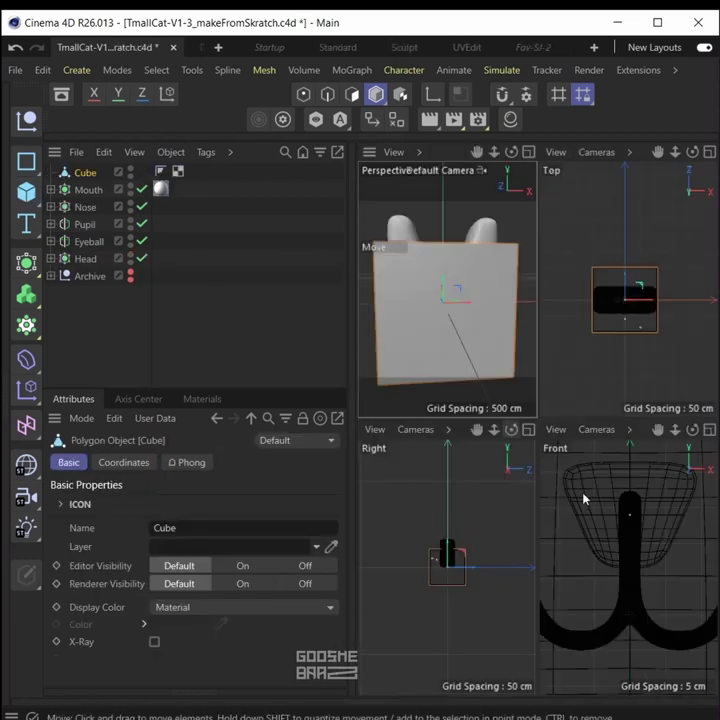
- Scale the cube narrower and flatter than the head and lower it so it hangs beneath the head as the body
{"action": "key", "text": "s"}
{"action": "key", "text": "t"}
{"action": "key", "text": "s"}
{"action": "left_click_drag", "start_coordinate": [626, 288], "coordinate": [627, 309]}
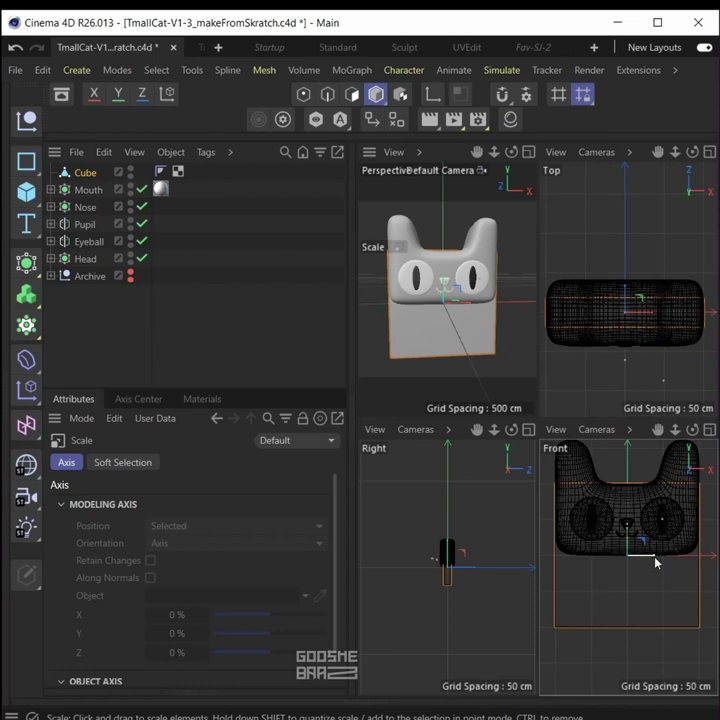
{"action": "left_click_drag", "start_coordinate": [535, 352], "coordinate": [535, 398]}
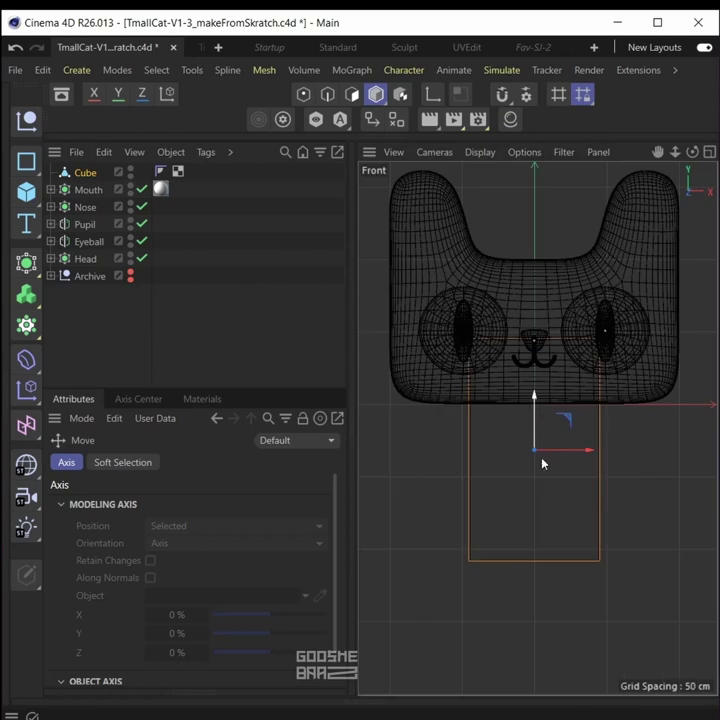
- Add a Bevel deformer to the body cube with an Offset of 12 cm
{"action": "left_click", "coordinate": [26, 359]}
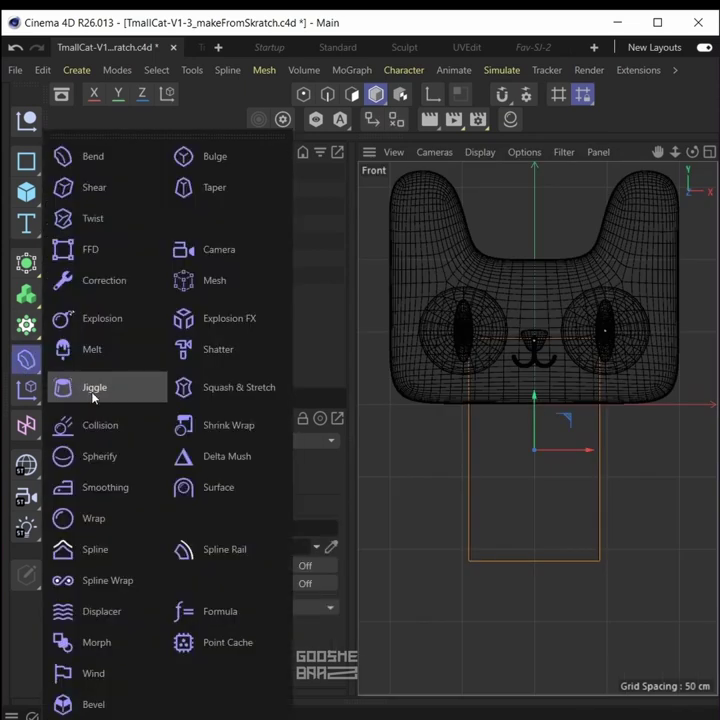
{"action": "left_click", "coordinate": [93, 705]}
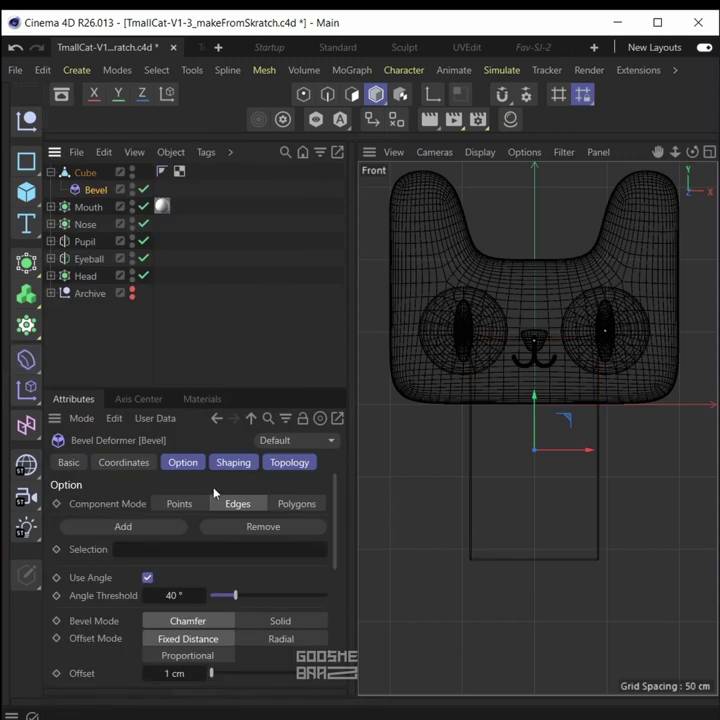
{"action": "scroll", "coordinate": [185, 580], "scroll_direction": "down", "scroll_amount": 2}
{"action": "left_click_drag", "start_coordinate": [177, 572], "coordinate": [187, 572]}
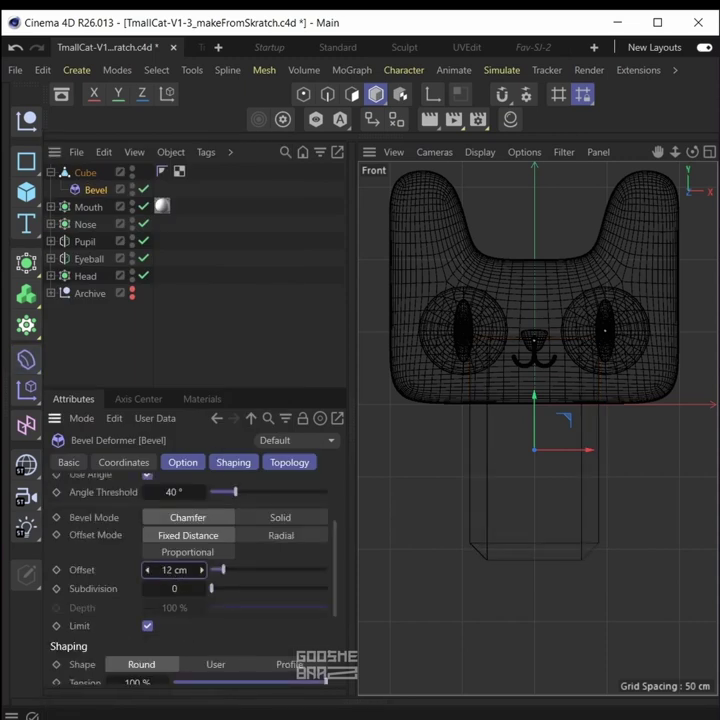
- Wrap the beveled body cube in a Subdivision Surface
{"action": "left_click", "coordinate": [86, 172]}
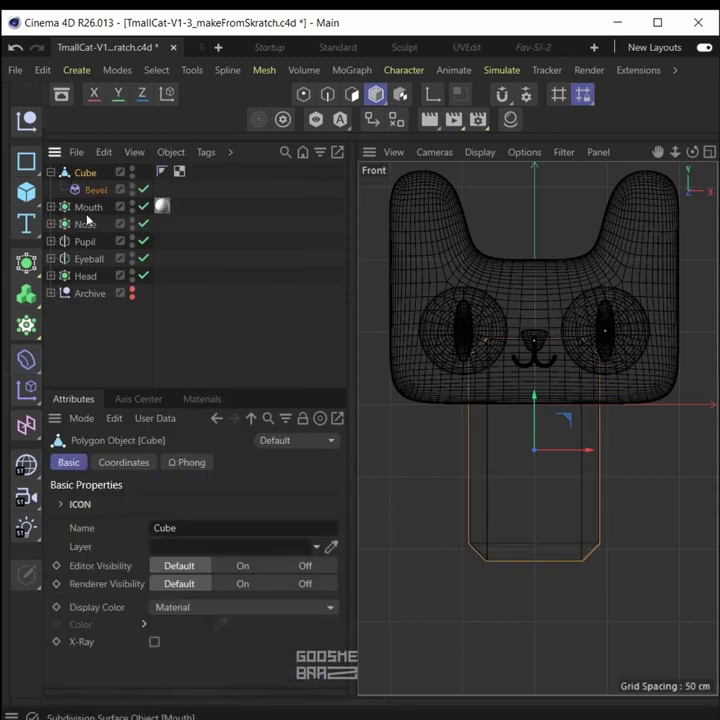
{"action": "left_click", "coordinate": [27, 266], "text": "alt"}
{"action": "middle_click", "coordinate": [485, 395]}
{"action": "left_click_drag", "start_coordinate": [490, 420], "coordinate": [440, 518], "text": "alt"}
{"action": "middle_click_drag", "start_coordinate": [610, 520], "coordinate": [499, 522], "text": "alt"}
{"action": "right_click_drag", "start_coordinate": [499, 522], "coordinate": [454, 541], "text": "alt"}
{"action": "middle_click", "coordinate": [455, 541]}
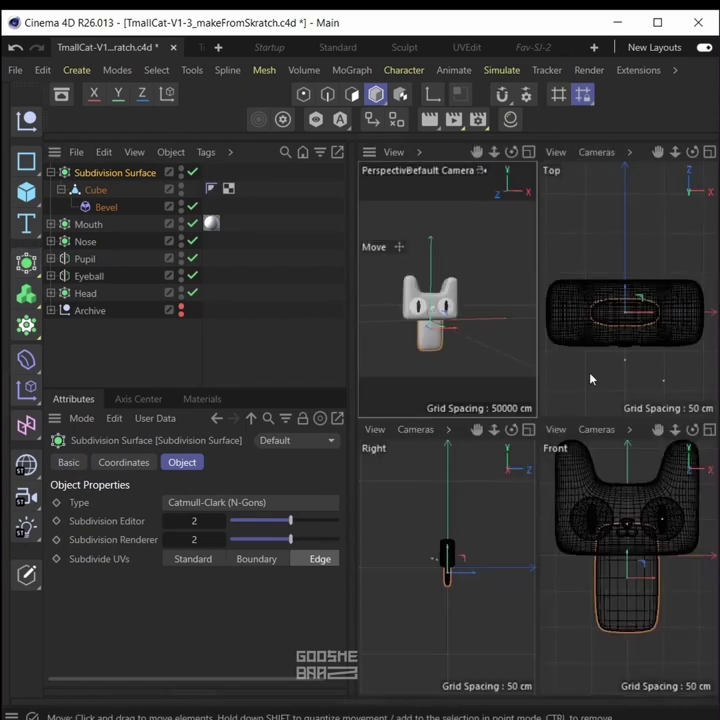
- Adjust the body cube's front-to-back thickness by scaling it along the Z axis in the Top view
{"action": "middle_click", "coordinate": [561, 431]}
{"action": "left_click", "coordinate": [95, 196]}
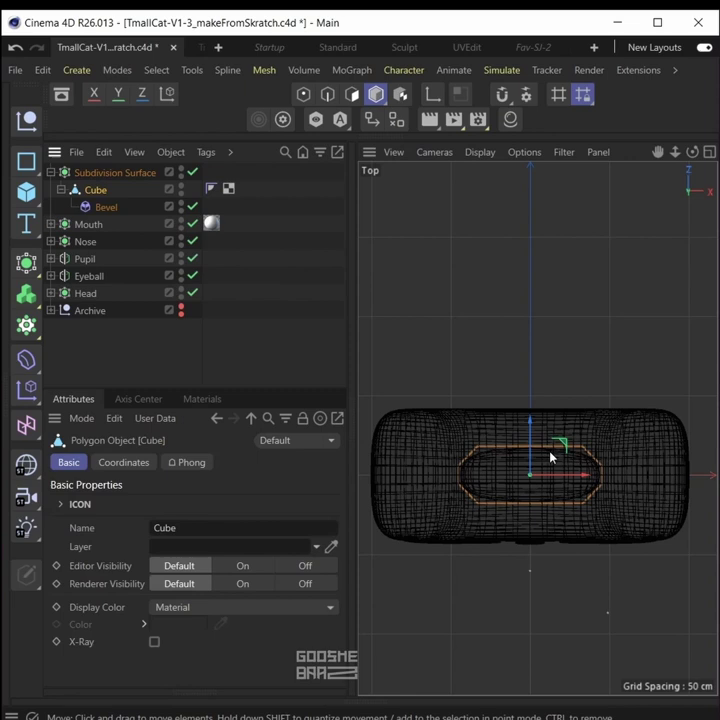
{"action": "key", "text": "t"}
{"action": "left_click_drag", "start_coordinate": [559, 500], "coordinate": [541, 415]}
- Rename the cube's Subdivision Surface as Body
{"action": "double_click", "coordinate": [113, 172]}
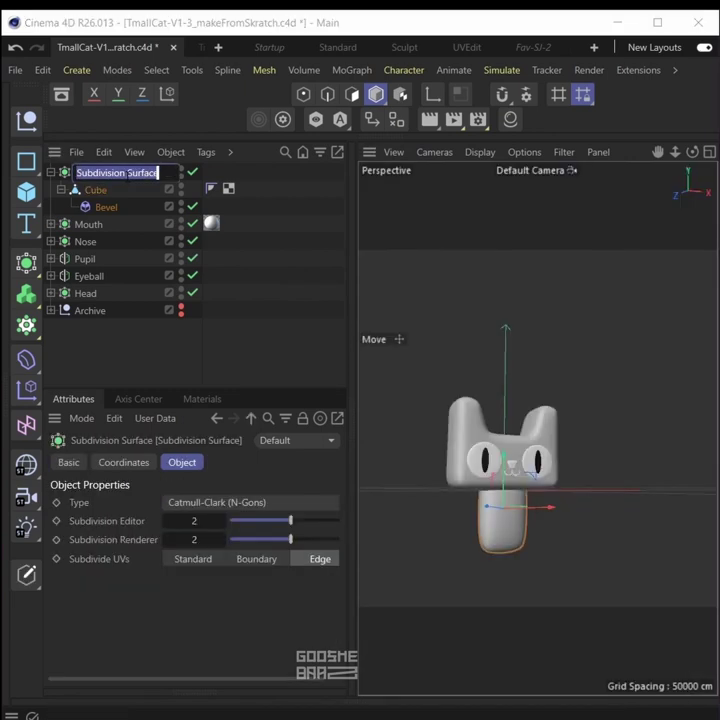
{"action": "type", "text": "Body"}
{"action": "key", "text": "Return"}
- Duplicate the Body object and rename the copy as Hand
{"action": "key", "text": "F4"}
{"action": "left_click", "coordinate": [50, 172]}
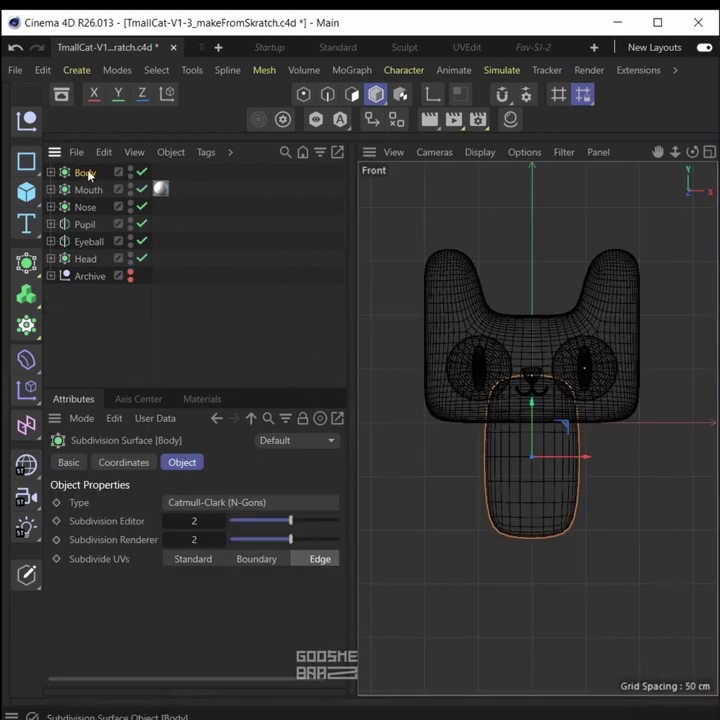
{"action": "left_click_drag", "start_coordinate": [92, 172], "coordinate": [80, 172], "text": "ctrl"}
{"action": "double_click", "coordinate": [88, 172]}
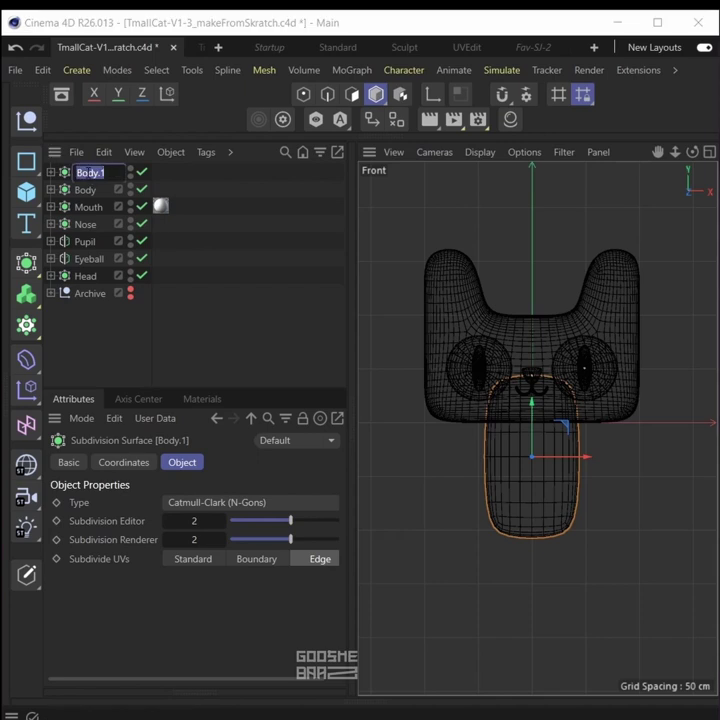
{"action": "key", "text": "Return"}
- Scale down, move and rotate the Hand into a slim arm angled outward and down from one side of the body
{"action": "left_click_drag", "start_coordinate": [523, 497], "coordinate": [579, 490]}
{"action": "key", "text": "r"}
{"action": "left_click_drag", "start_coordinate": [632, 555], "coordinate": [685, 476]}
{"action": "key", "text": "t"}
{"action": "left_click_drag", "start_coordinate": [625, 417], "coordinate": [606, 431]}
{"action": "key", "text": "F5"}
{"action": "key", "text": "e"}
{"action": "key", "text": "t"}
{"action": "scroll", "coordinate": [660, 300], "scroll_direction": "up", "scroll_amount": 2}
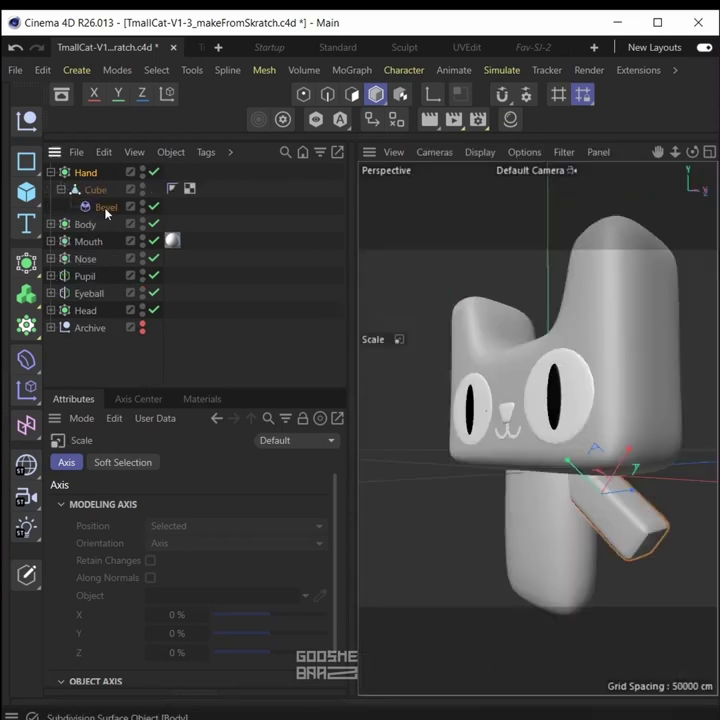
- Round the Hand by setting its Bevel deformer's Offset to 8.9945 cm
{"action": "left_click", "coordinate": [106, 207]}
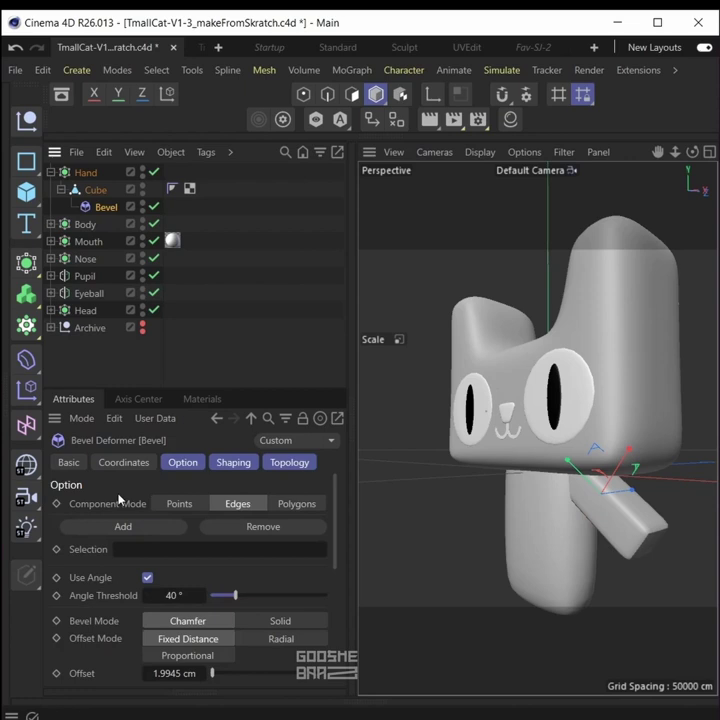
{"action": "left_click_drag", "start_coordinate": [180, 673], "coordinate": [513, 569]}
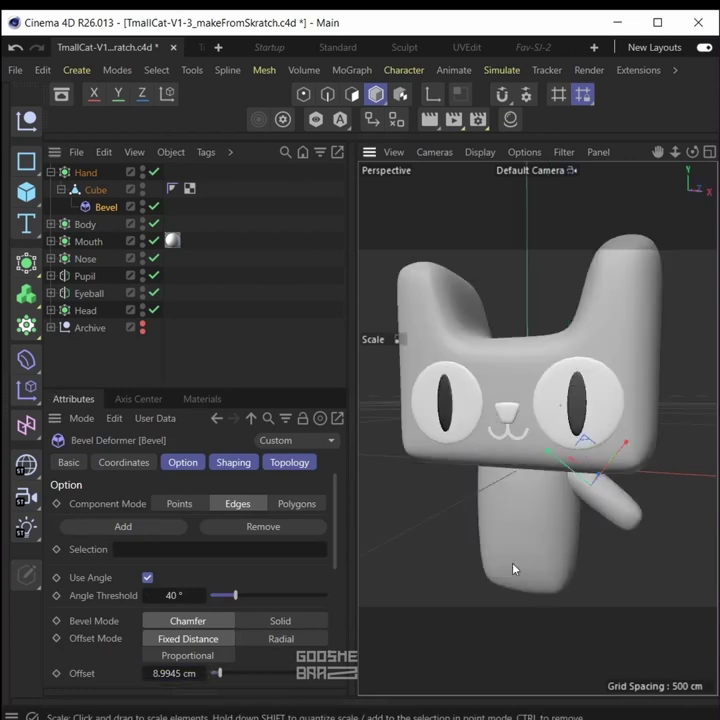
{"action": "mouse_move", "coordinate": [557, 554]}
{"action": "left_mouse_down", "text": "alt"}
{"action": "mouse_move", "coordinate": [558, 530]}
{"action": "mouse_move", "coordinate": [538, 534]}
{"action": "mouse_move", "coordinate": [554, 538]}
{"action": "left_mouse_up", "text": "alt"}
- Add a Symmetry object and place the Hand inside it to mirror the arm
{"action": "left_click", "coordinate": [26, 262]}
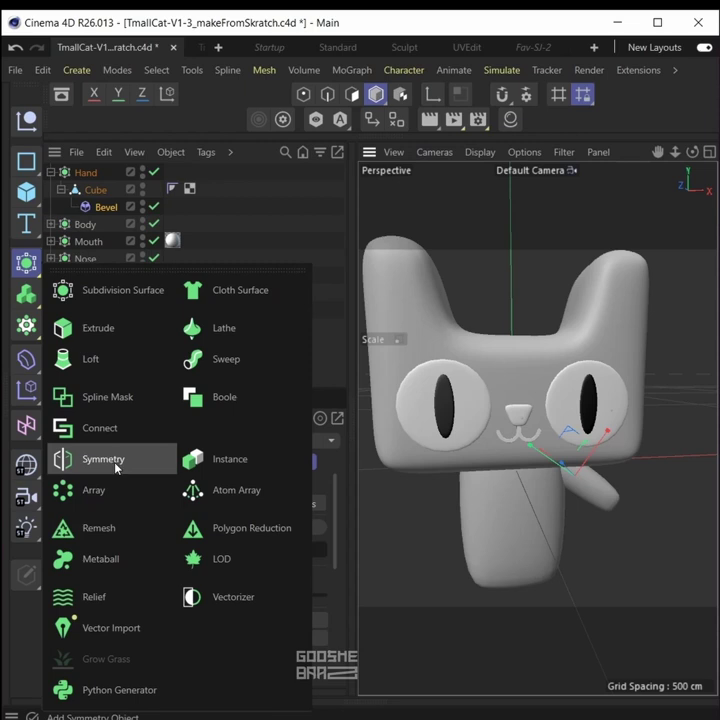
{"action": "left_click", "coordinate": [116, 462]}
{"action": "left_click_drag", "start_coordinate": [88, 182], "coordinate": [92, 178]}
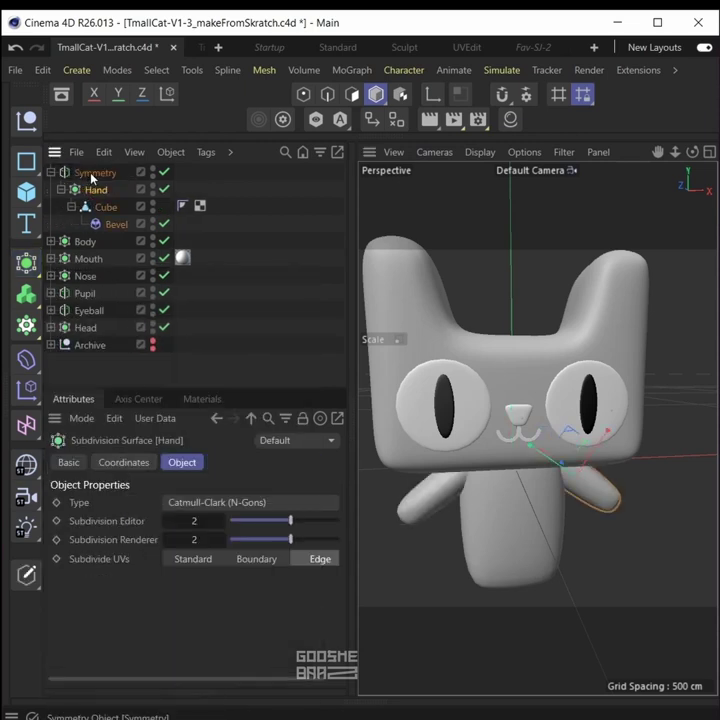
- Group the Hand inside the Symmetry object into a null named Hands
{"action": "key", "text": "F4"}
{"action": "left_click", "coordinate": [61, 189]}
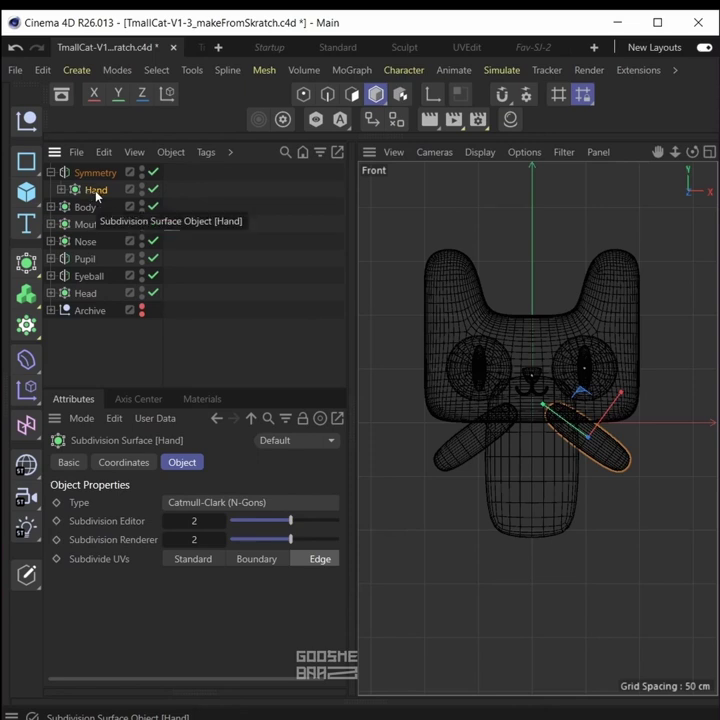
{"action": "key", "text": "alt+g"}
{"action": "type", "text": "Hands"}
{"action": "key", "text": "Return"}
- Duplicate the Hands null inside the Symmetry object and rename both the copy and its nested Subdivision Surface Legs
{"action": "left_click_drag", "start_coordinate": [104, 190], "coordinate": [111, 182], "text": "ctrl"}
{"action": "double_click", "coordinate": [106, 191]}
{"action": "type", "text": "L"}
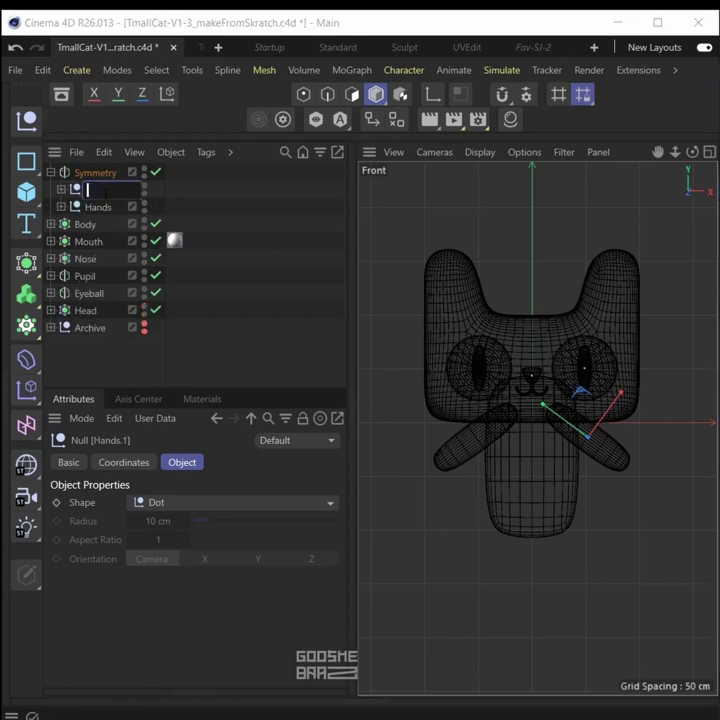
{"action": "type", "text": "Leg"}
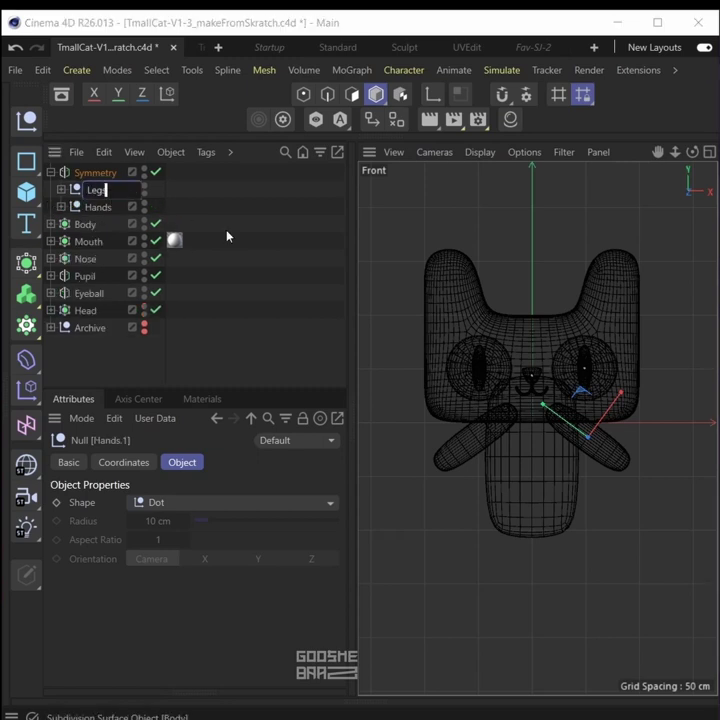
{"action": "type", "text": "s"}
{"action": "key", "text": "Return"}
{"action": "left_click", "coordinate": [75, 208]}
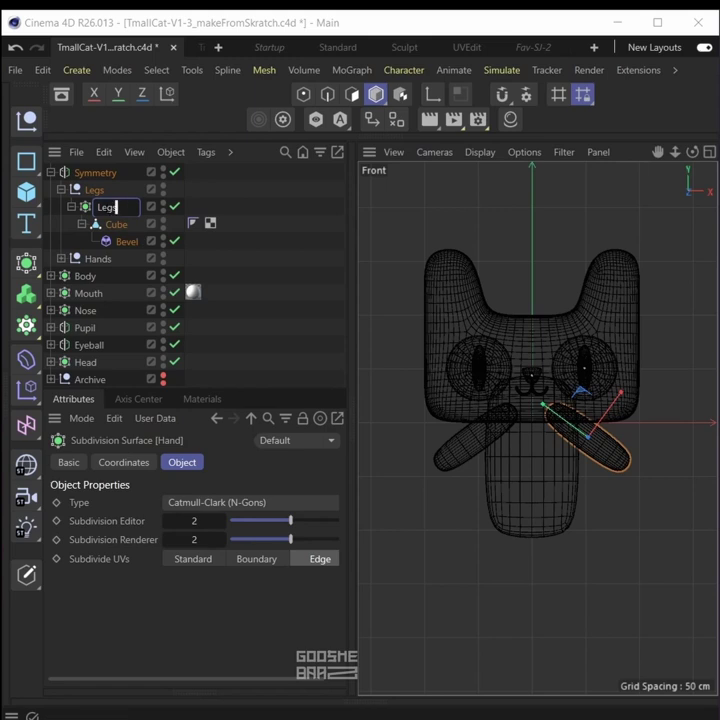
{"action": "key", "text": "Return"}
- Group the Legs and Hands nulls together into one null inside the Symmetry object
{"action": "left_click", "coordinate": [61, 190]}
{"action": "left_click", "coordinate": [99, 208], "text": "ctrl"}
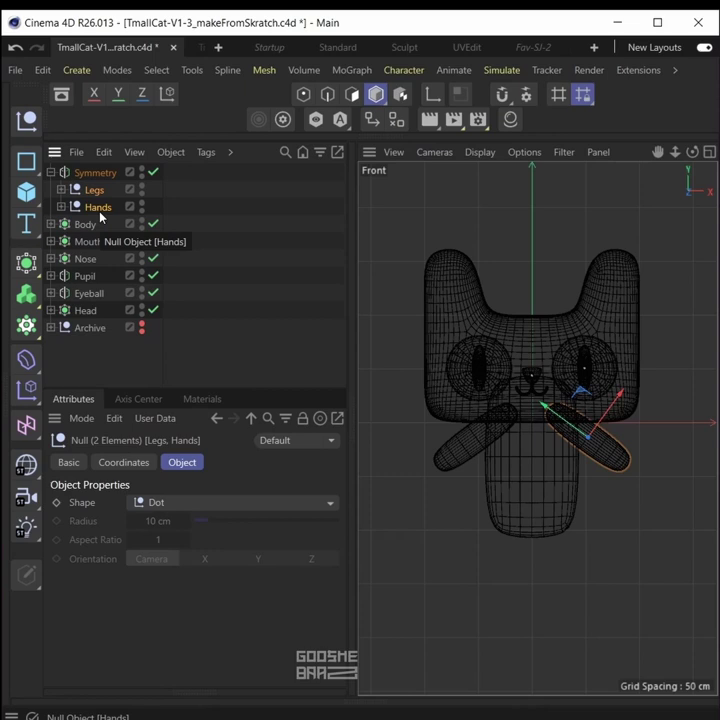
{"action": "key", "text": "alt+g"}
{"action": "key", "text": "Right"}
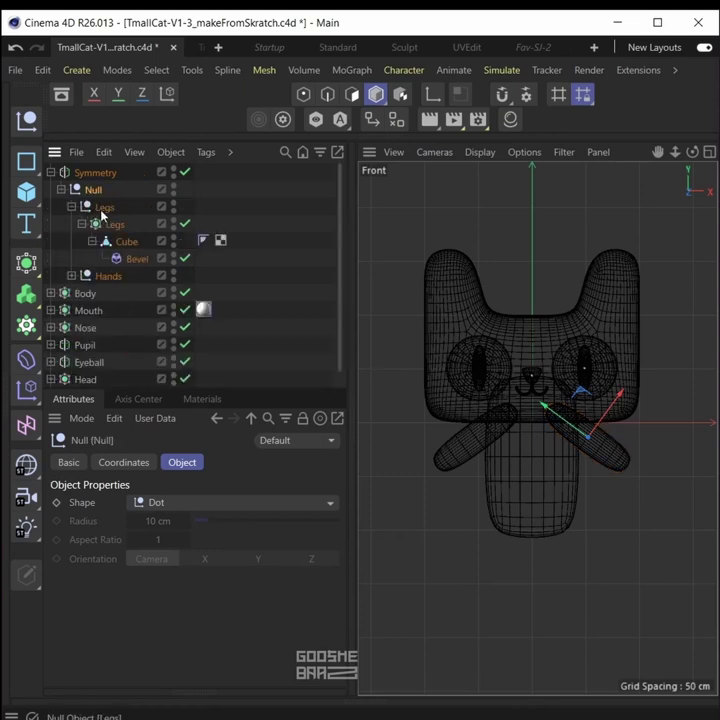
- Move and rotate the Legs Subdivision Surface so it stands upright under one side of the body
{"action": "left_click", "coordinate": [118, 230]}
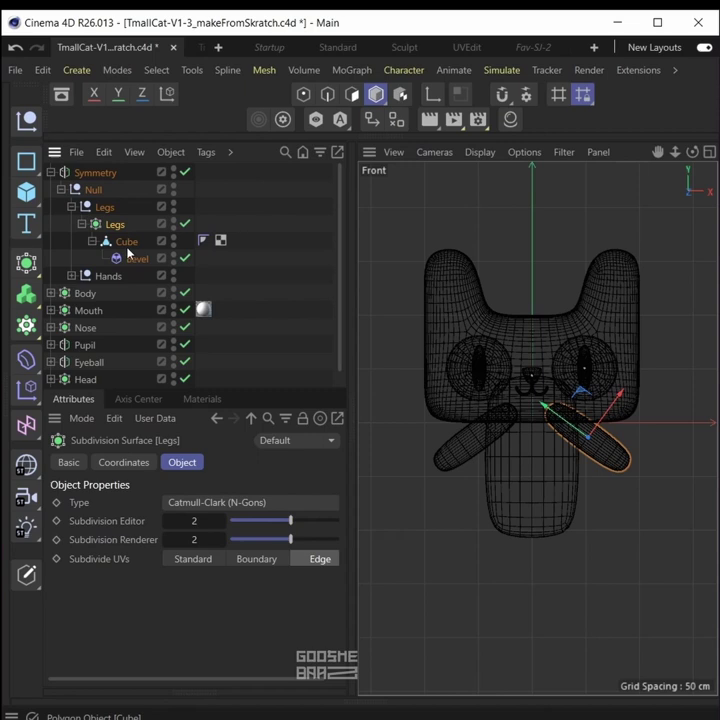
{"action": "left_click_drag", "start_coordinate": [600, 494], "coordinate": [597, 622]}
{"action": "key", "text": "r"}
{"action": "key", "text": "e"}
{"action": "left_click_drag", "start_coordinate": [617, 596], "coordinate": [603, 611]}
{"action": "key", "text": "r"}
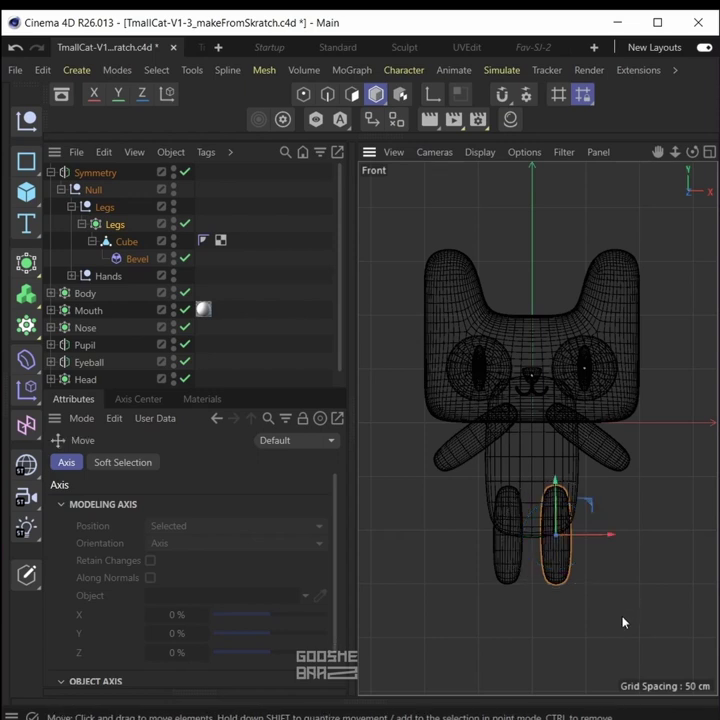
- Round the legs further by setting their Bevel deformer's Offset to 9.9945 cm
{"action": "key", "text": "F1"}
{"action": "key", "text": "e"}
{"action": "left_click_drag", "start_coordinate": [512, 566], "coordinate": [545, 530], "text": "alt"}
{"action": "mouse_move", "coordinate": [545, 530]}
{"action": "right_mouse_down", "text": "alt"}
{"action": "mouse_move", "coordinate": [562, 504]}
{"action": "mouse_move", "coordinate": [556, 533]}
{"action": "right_mouse_up", "text": "alt"}
{"action": "left_click", "coordinate": [51, 172]}
{"action": "left_click", "coordinate": [51, 172]}
{"action": "left_click", "coordinate": [130, 260]}
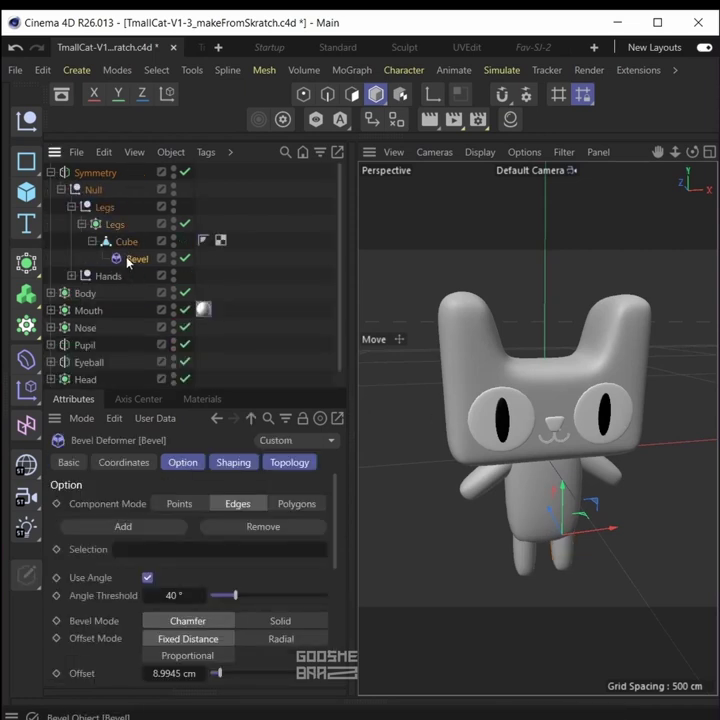
{"action": "left_click_drag", "start_coordinate": [490, 565], "coordinate": [540, 552], "text": "alt"}
{"action": "scroll", "coordinate": [564, 548], "scroll_direction": "up", "scroll_amount": 2}
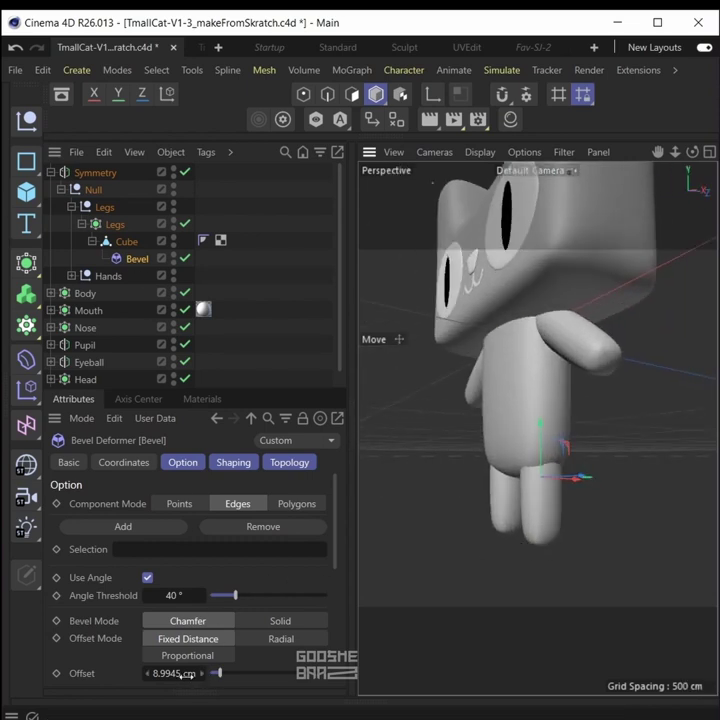
{"action": "mouse_move", "coordinate": [185, 675]}
{"action": "left_mouse_down"}
{"action": "mouse_move", "coordinate": [155, 675]}
{"action": "mouse_move", "coordinate": [190, 675]}
{"action": "left_mouse_up"}
{"action": "left_click_drag", "start_coordinate": [445, 385], "coordinate": [548, 458], "text": "alt"}
{"action": "scroll", "coordinate": [548, 458], "scroll_direction": "down", "scroll_amount": 2}
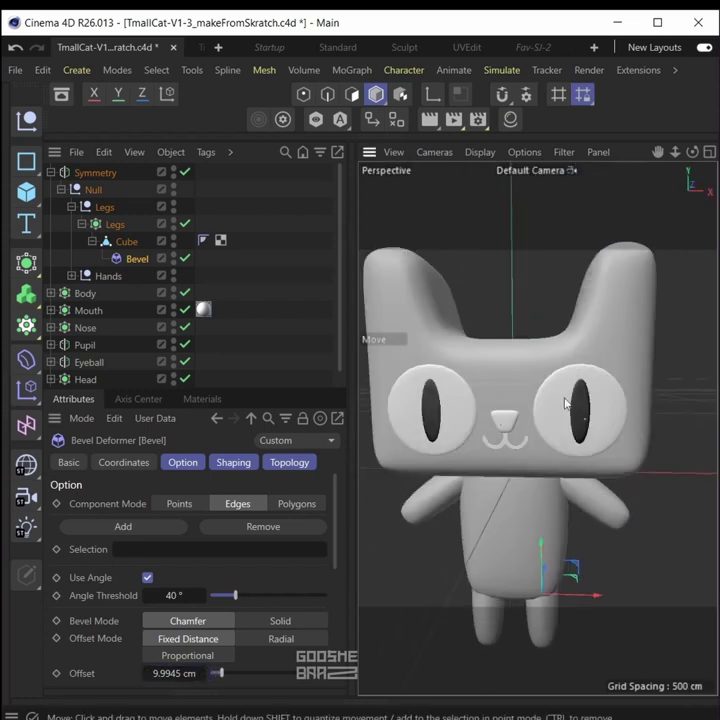
- Scale the Correction deformer under the Pupil's Disc to adjust the pupil shape within the eye
{"action": "left_click", "coordinate": [51, 173]}
{"action": "left_click", "coordinate": [51, 242]}
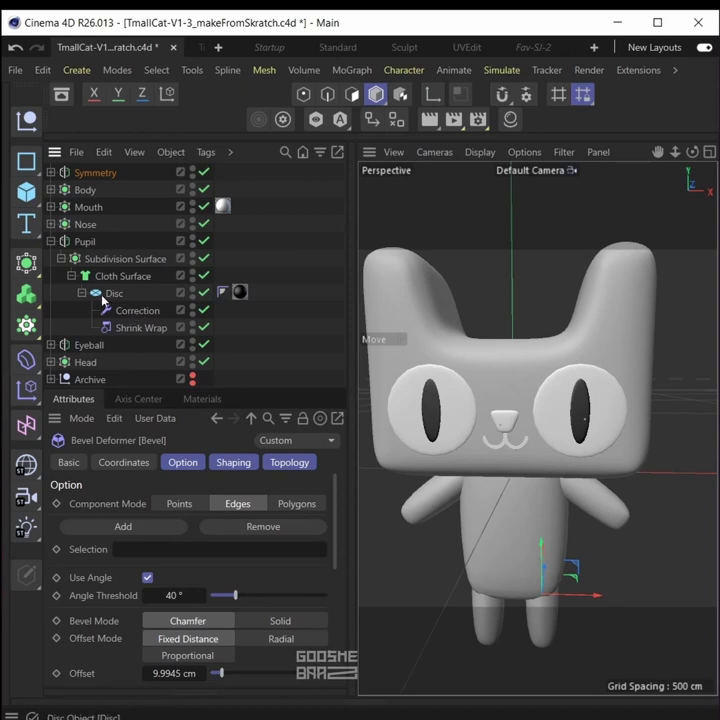
{"action": "left_click", "coordinate": [122, 310]}
{"action": "key", "text": "F4"}
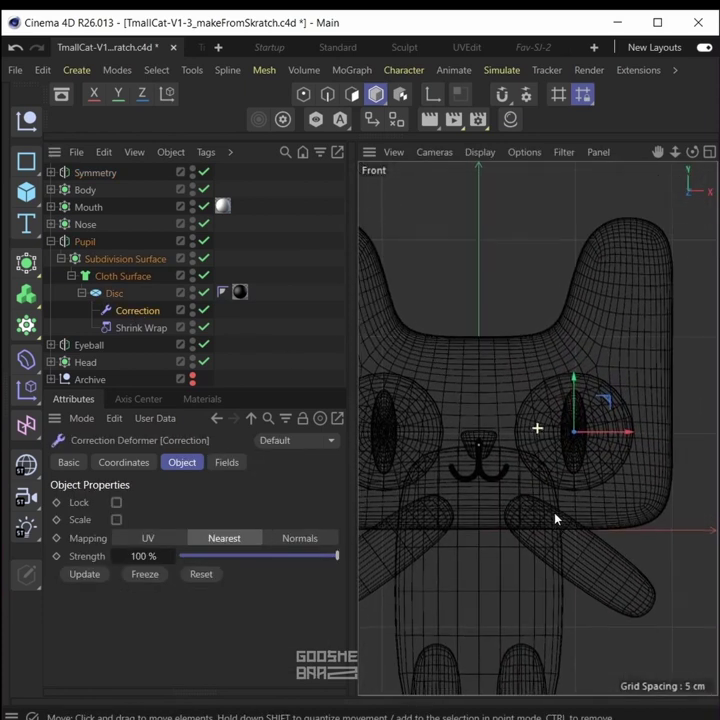
{"action": "scroll", "coordinate": [598, 471], "scroll_direction": "up", "scroll_amount": 3}
{"action": "key", "text": "t"}
{"action": "mouse_move", "coordinate": [598, 471]}
{"action": "left_mouse_down"}
{"action": "mouse_move", "coordinate": [627, 431]}
{"action": "mouse_move", "coordinate": [678, 442]}
{"action": "mouse_move", "coordinate": [630, 425]}
{"action": "left_mouse_up"}
{"action": "key", "text": "F1"}
{"action": "key", "text": "F4"}
- Pull the outer end of the Mouth's Spline slightly outward with the Magnet tool at a 2.427 cm radius
{"action": "scroll", "coordinate": [440, 459], "scroll_direction": "up", "scroll_amount": 7}
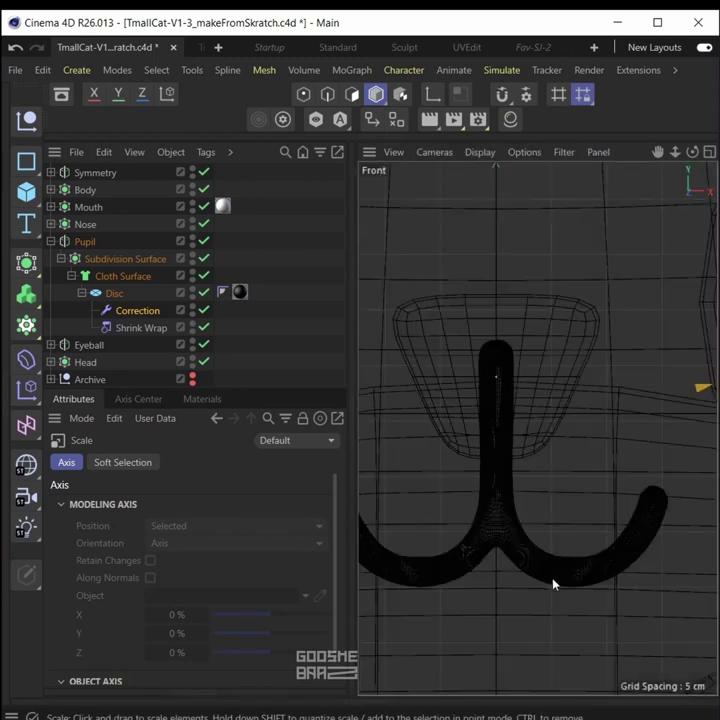
{"action": "scroll", "coordinate": [551, 580], "scroll_direction": "up", "scroll_amount": 2}
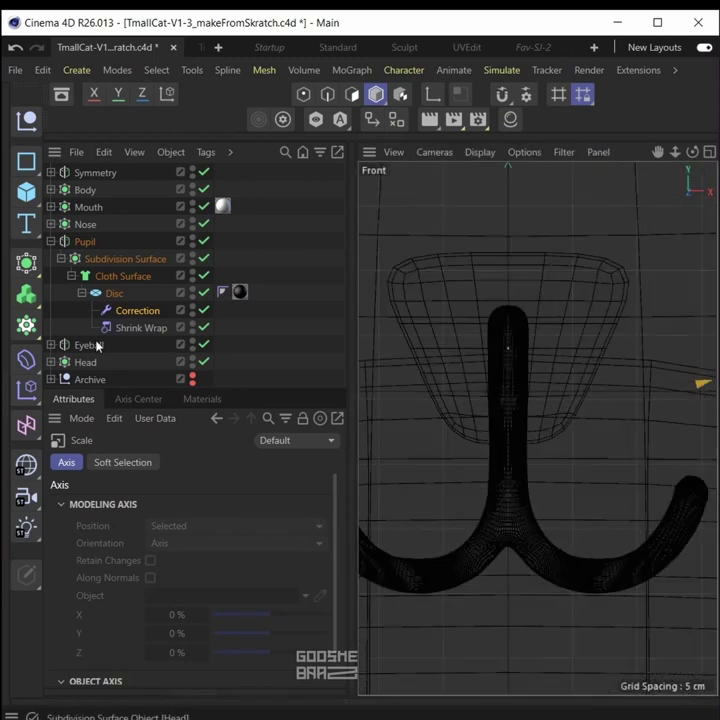
{"action": "left_click", "coordinate": [51, 241]}
{"action": "left_click", "coordinate": [51, 207]}
{"action": "left_click", "coordinate": [159, 345]}
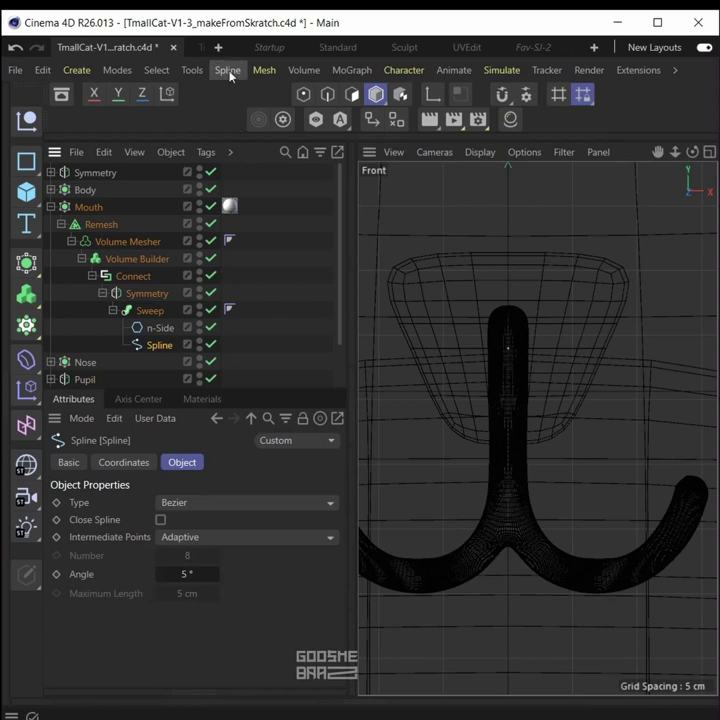
{"action": "left_click", "coordinate": [229, 73]}
{"action": "left_click", "coordinate": [254, 193]}
{"action": "mouse_move", "coordinate": [519, 522]}
{"action": "middle_mouse_down"}
{"action": "mouse_move", "coordinate": [520, 528]}
{"action": "mouse_move", "coordinate": [562, 527]}
{"action": "mouse_move", "coordinate": [492, 522]}
{"action": "mouse_move", "coordinate": [548, 522]}
{"action": "mouse_move", "coordinate": [513, 519]}
{"action": "mouse_move", "coordinate": [544, 528]}
{"action": "mouse_move", "coordinate": [473, 531]}
{"action": "mouse_move", "coordinate": [482, 531]}
{"action": "middle_mouse_up"}
{"action": "middle_click_drag", "start_coordinate": [543, 582], "coordinate": [492, 551], "text": "alt"}
{"action": "mouse_move", "coordinate": [631, 506]}
{"action": "left_mouse_down"}
{"action": "mouse_move", "coordinate": [644, 469]}
{"action": "mouse_move", "coordinate": [648, 506]}
{"action": "left_mouse_up"}
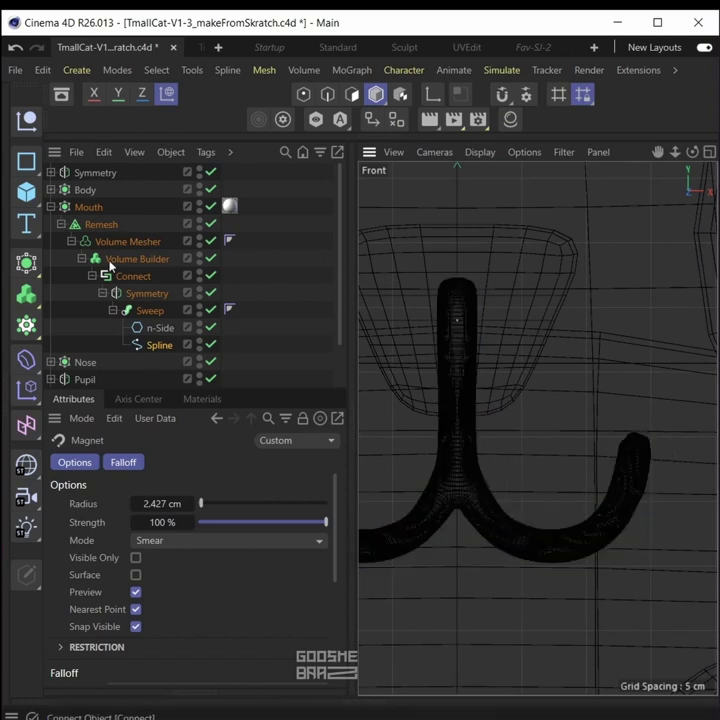
- Reshape the lower curve of the mouth spline with the Magnet while its Remesh and volume generators are switched off, and re-enable them
{"action": "left_click_drag", "start_coordinate": [210, 224], "coordinate": [210, 258]}
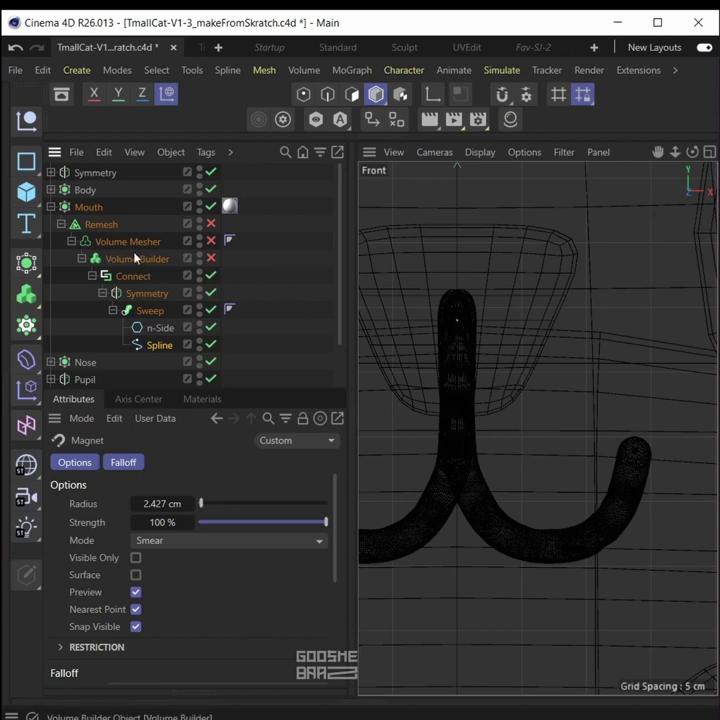
{"action": "left_click_drag", "start_coordinate": [604, 528], "coordinate": [614, 535]}
{"action": "left_click_drag", "start_coordinate": [574, 565], "coordinate": [573, 562]}
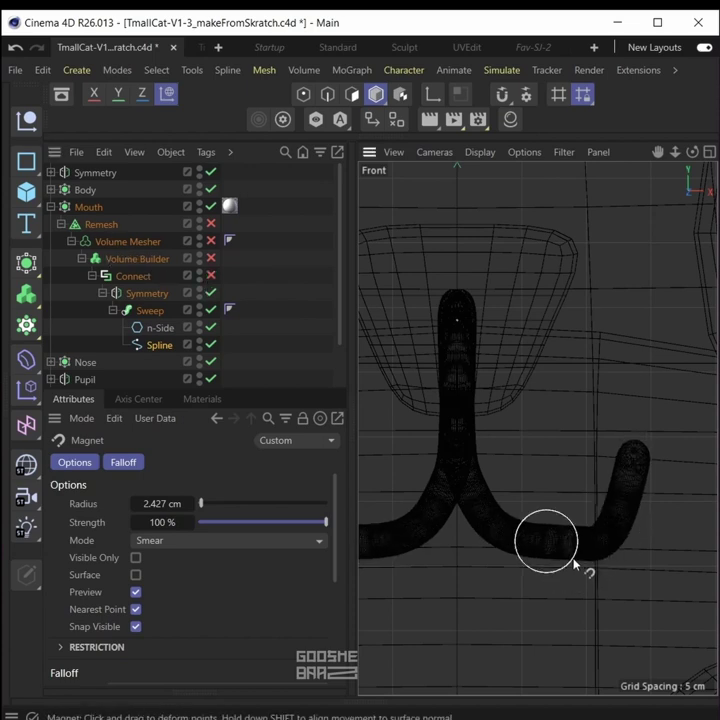
{"action": "middle_click", "coordinate": [559, 440]}
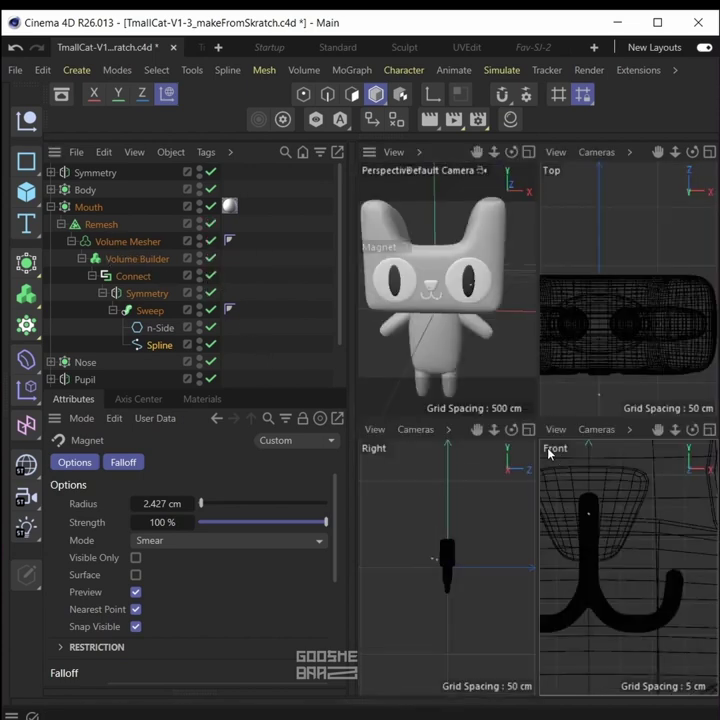
{"action": "middle_click", "coordinate": [518, 365]}
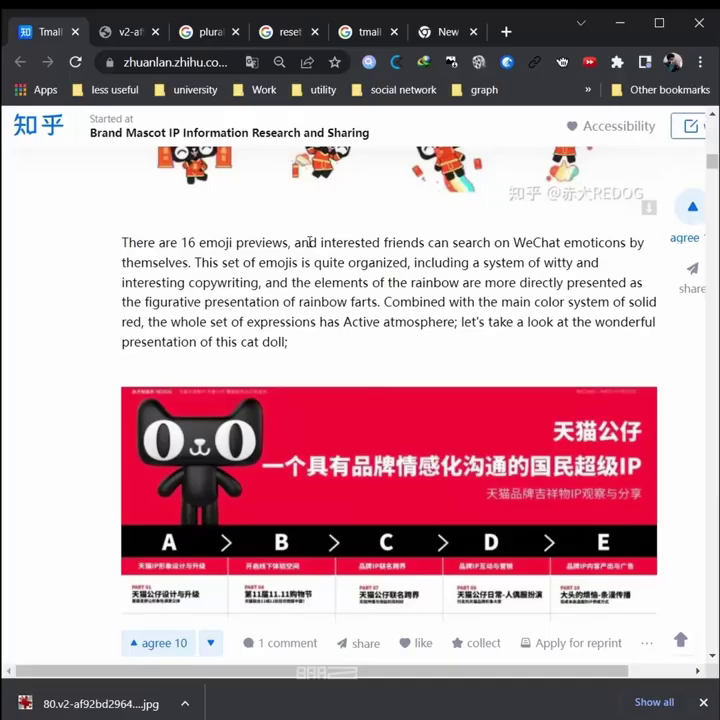
- Switch to the browser and examine the Tmall mascot reference images at the start of the Zhihu article
{"action": "scroll", "coordinate": [305, 240], "scroll_direction": "up", "scroll_amount": 10}
{"action": "left_click_drag", "start_coordinate": [150, 495], "coordinate": [203, 495]}
{"action": "left_click", "coordinate": [164, 511]}
{"action": "left_click_drag", "start_coordinate": [122, 503], "coordinate": [342, 503]}
{"action": "left_click", "coordinate": [246, 504]}
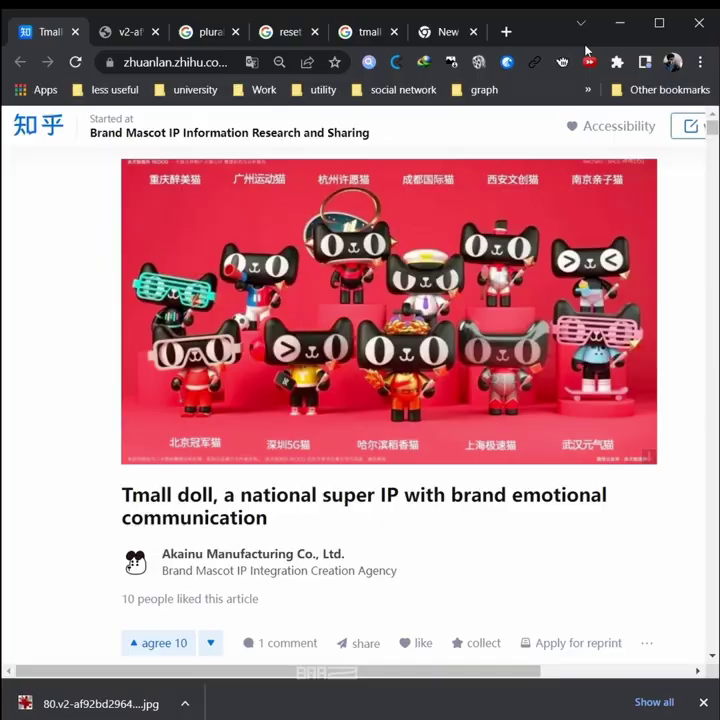